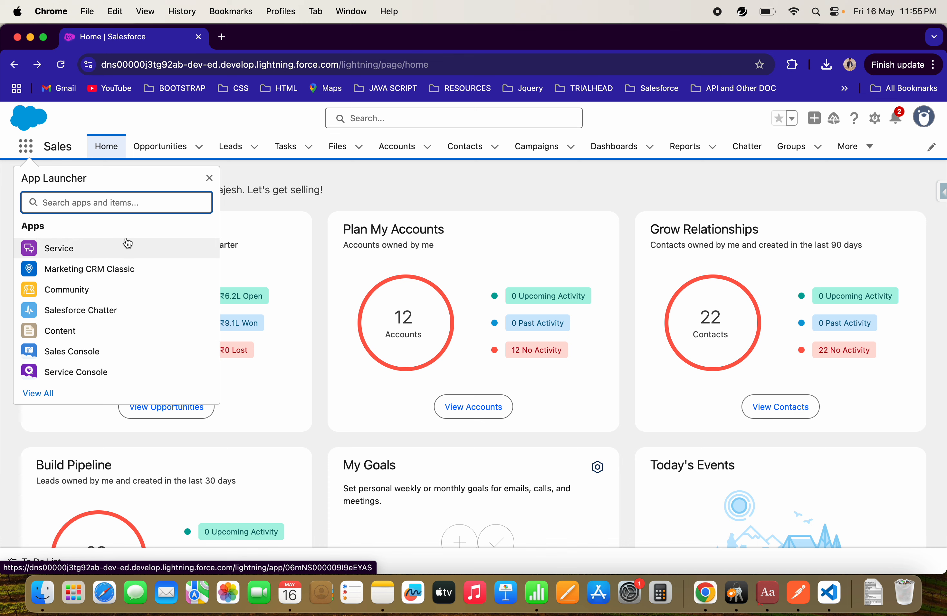
# - Search the App Launcher for Account and close the launcher without opening an item
pyautogui.write('Account')
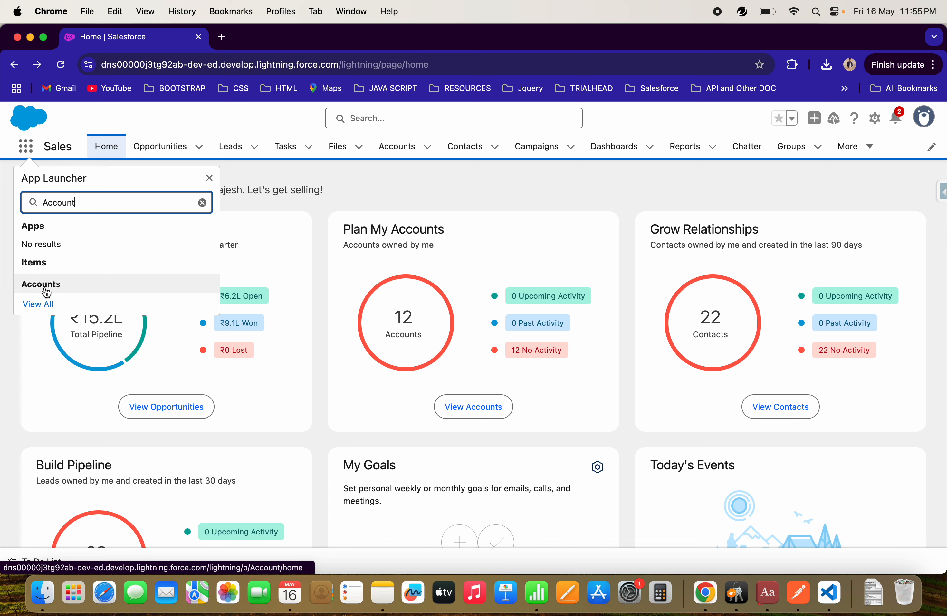
pyautogui.click(396, 199)
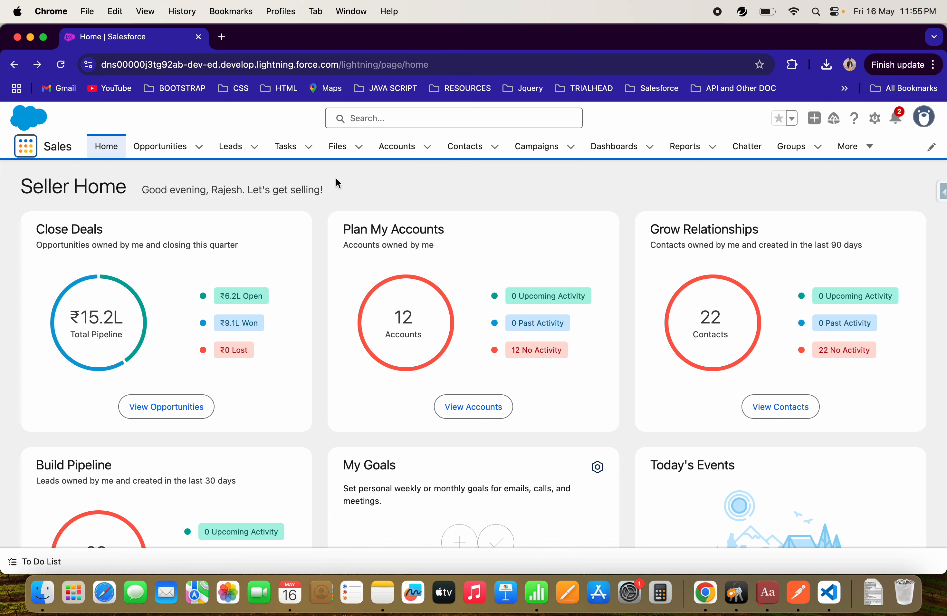
pyautogui.click(26, 152)
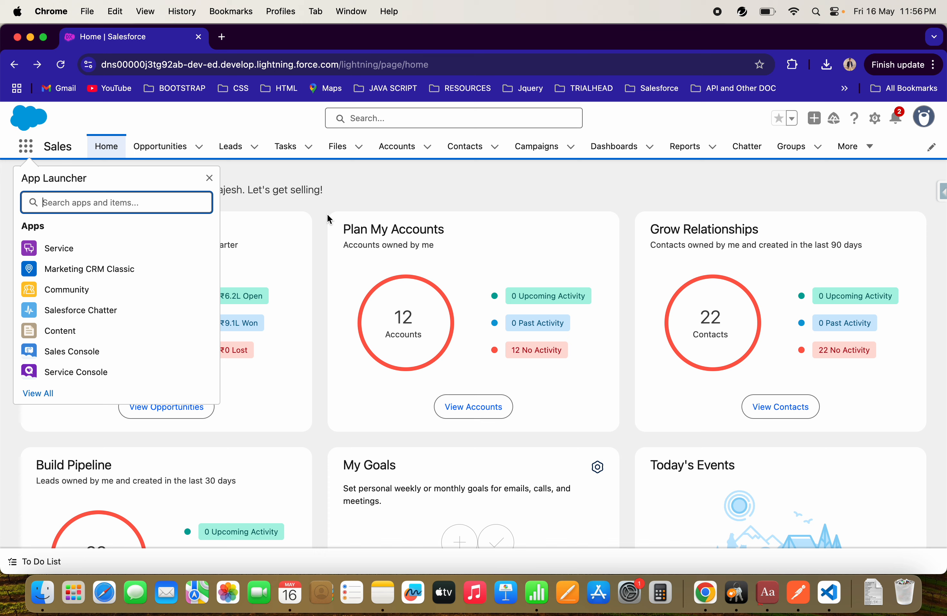
pyautogui.click(352, 193)
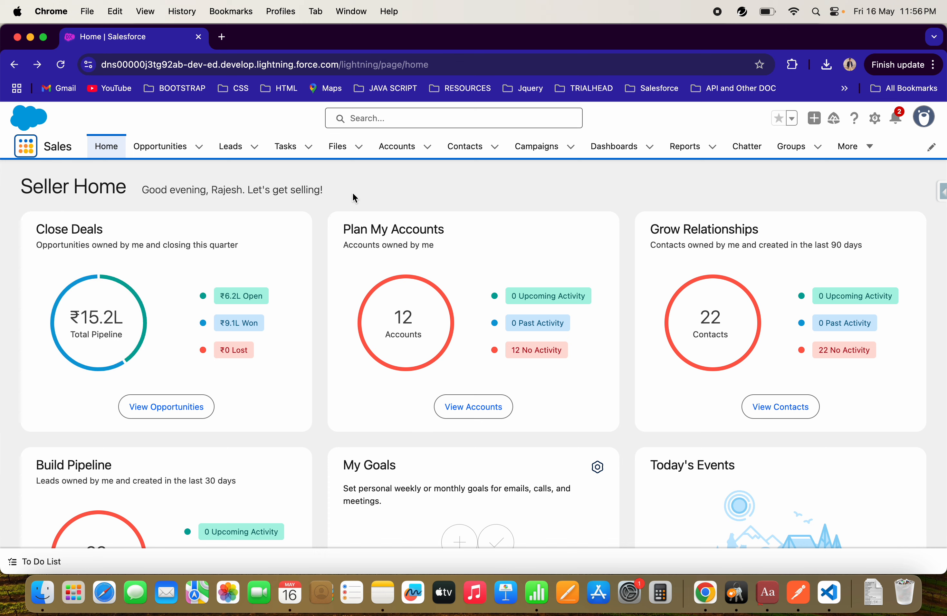
# - Open Setup for the current app and look through its navigation categories
pyautogui.click(875, 120)
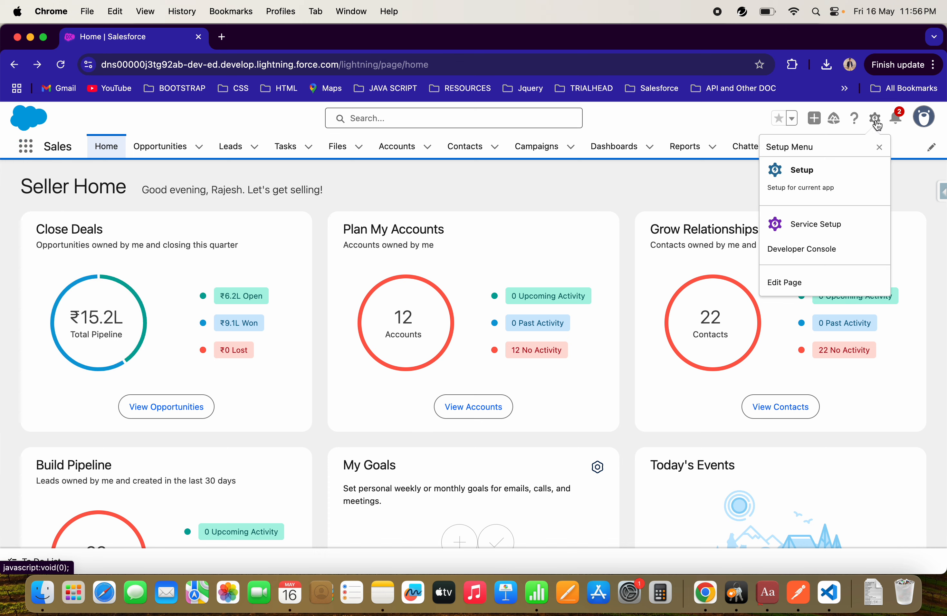
pyautogui.click(811, 186)
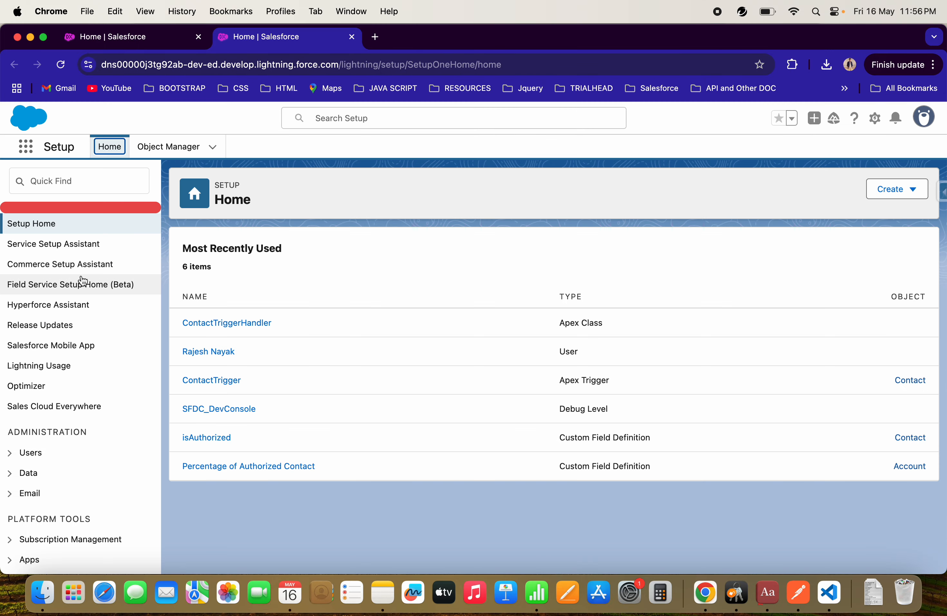
pyautogui.scroll(-3, 60, 480)
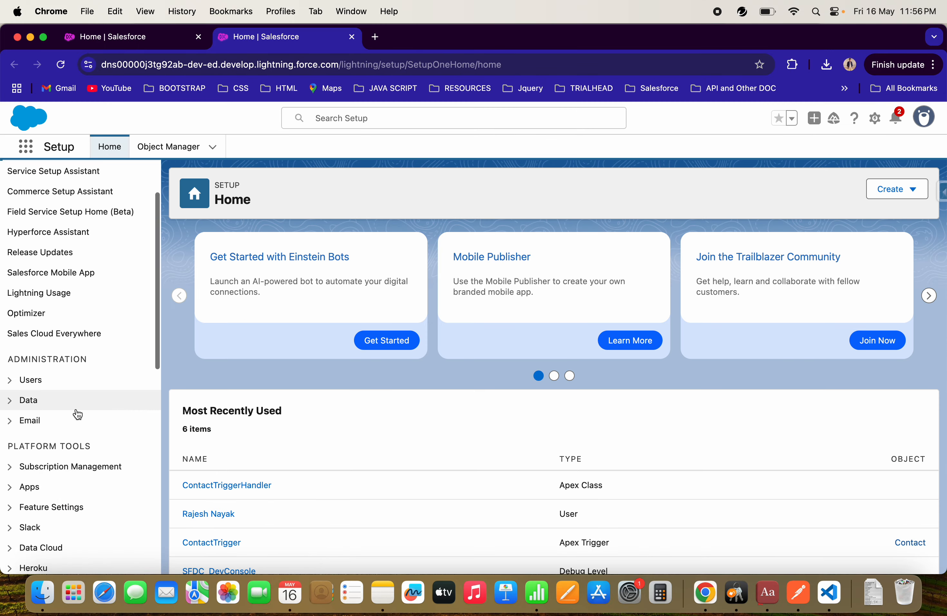
pyautogui.scroll(3, 76, 410)
pyautogui.scroll(-4, 92, 470)
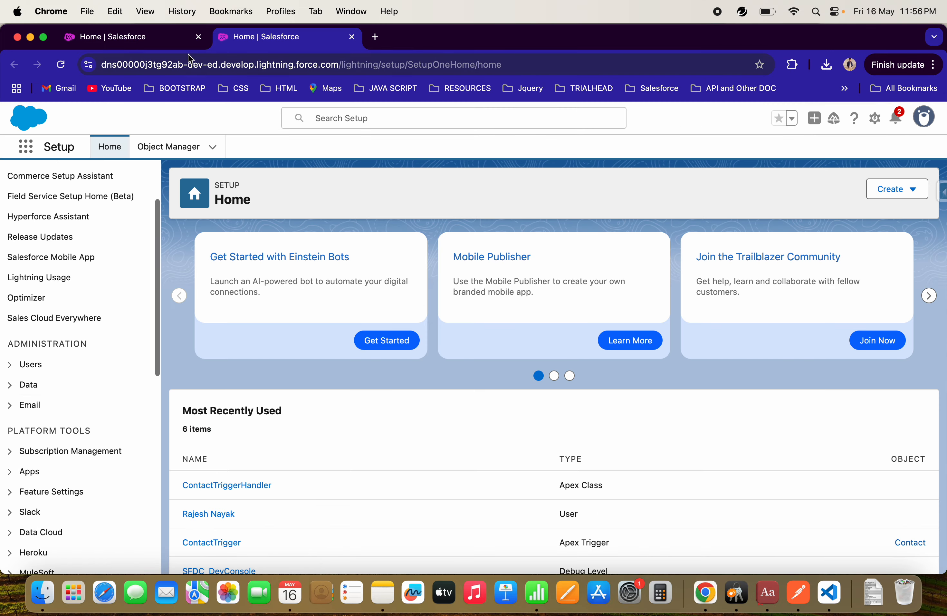
# - Return to the Sales app and show the All Opportunities list view
pyautogui.click(141, 42)
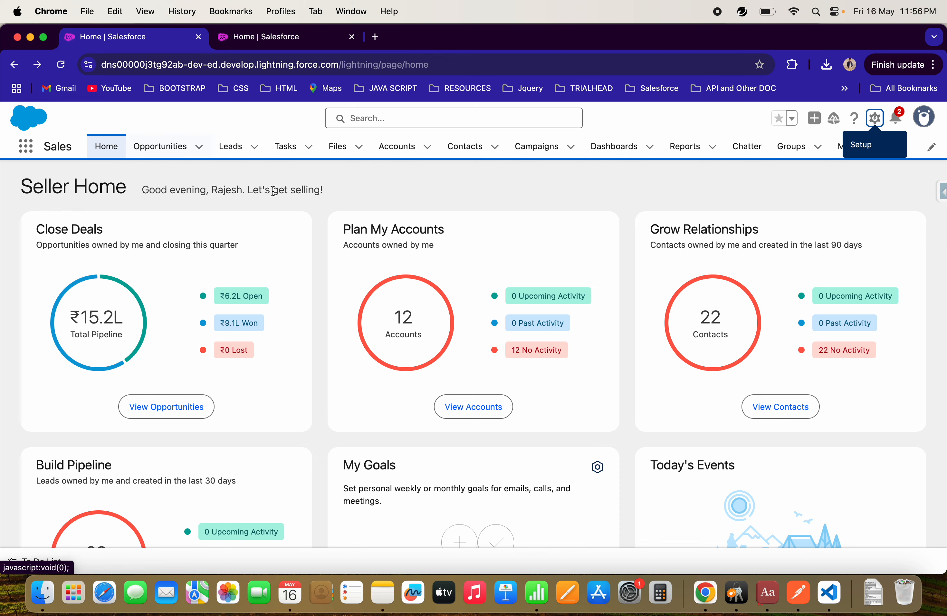
pyautogui.click(162, 154)
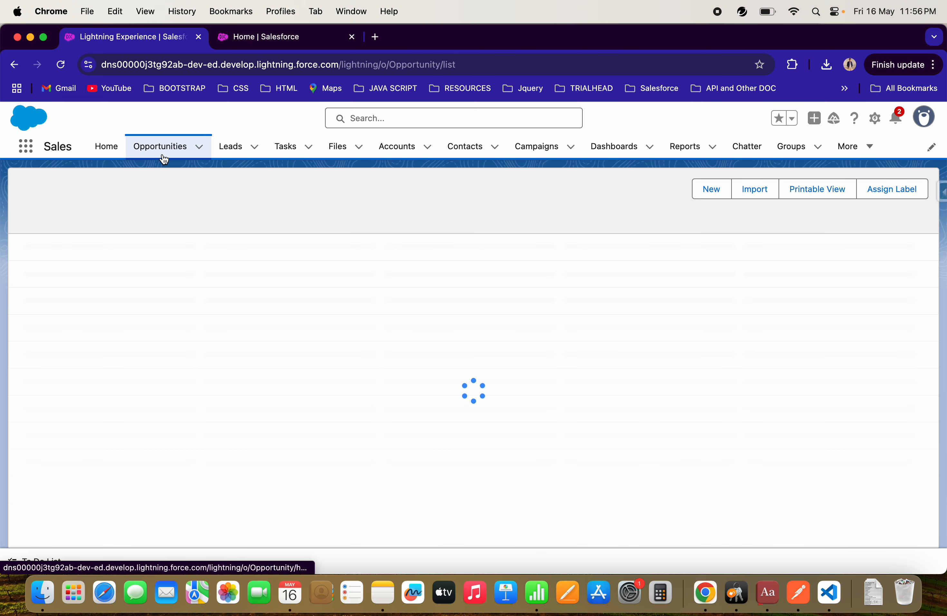
pyautogui.click(91, 200)
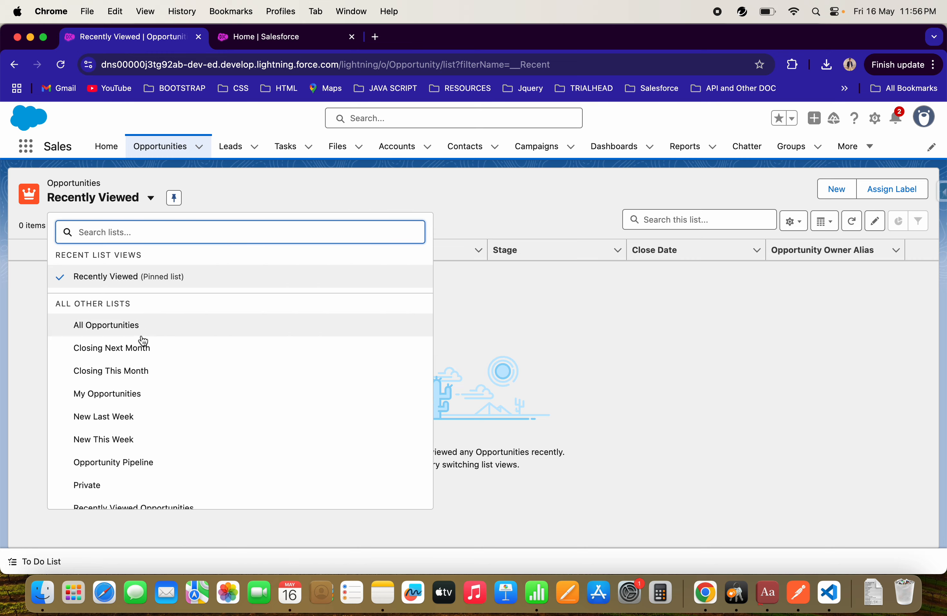
pyautogui.click(130, 335)
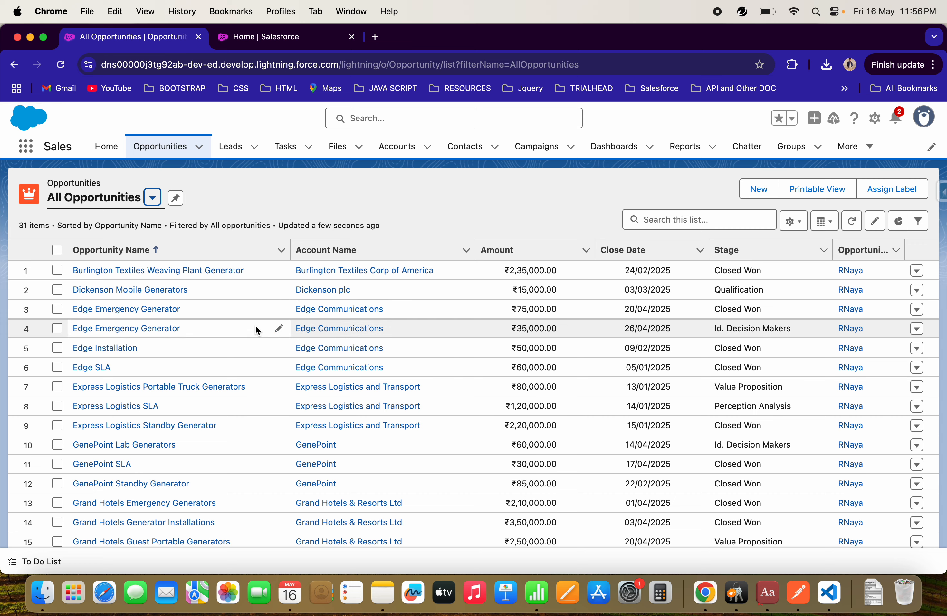
# - Go back to Setup and open the new custom object form from the Object Manager
pyautogui.click(256, 46)
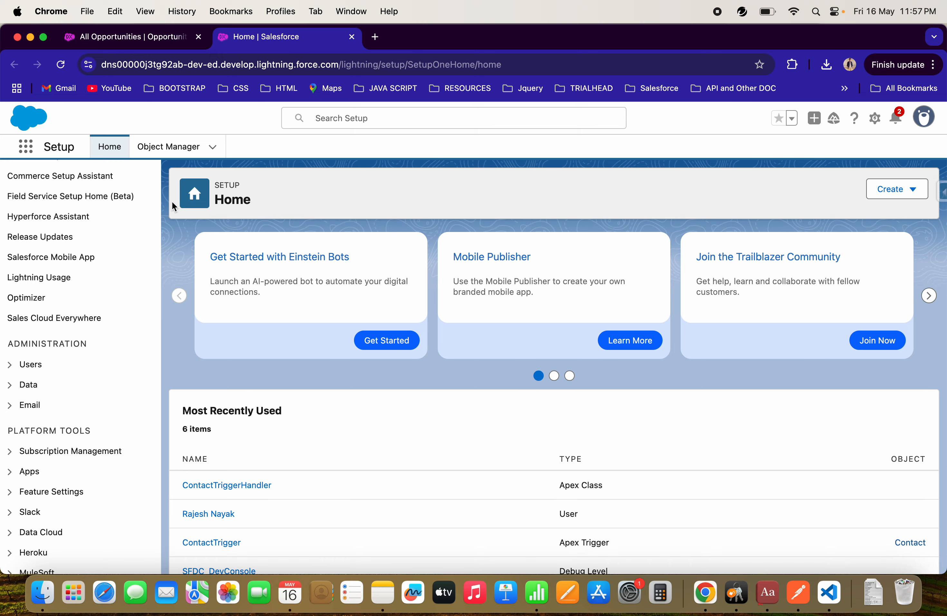
pyautogui.click(168, 152)
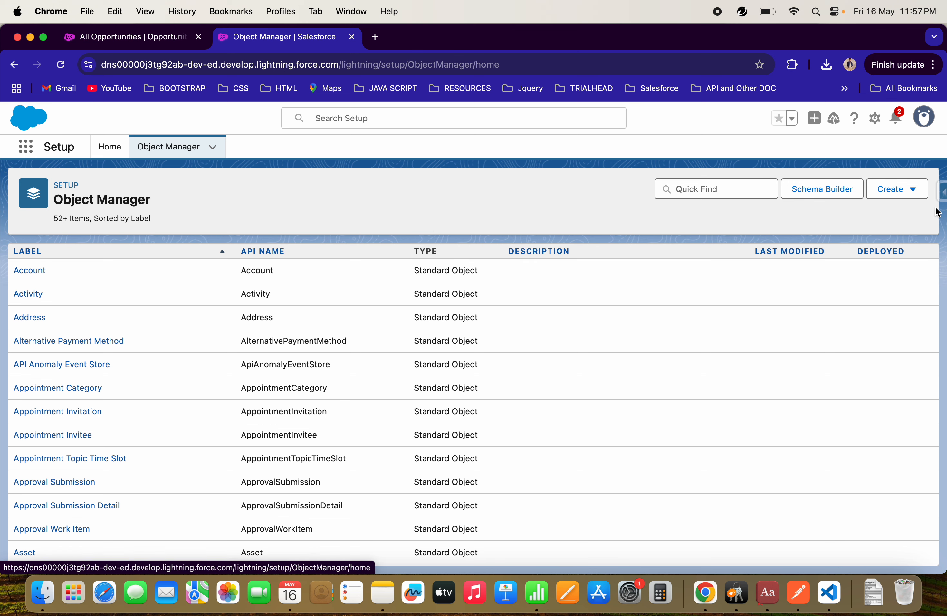
pyautogui.click(898, 188)
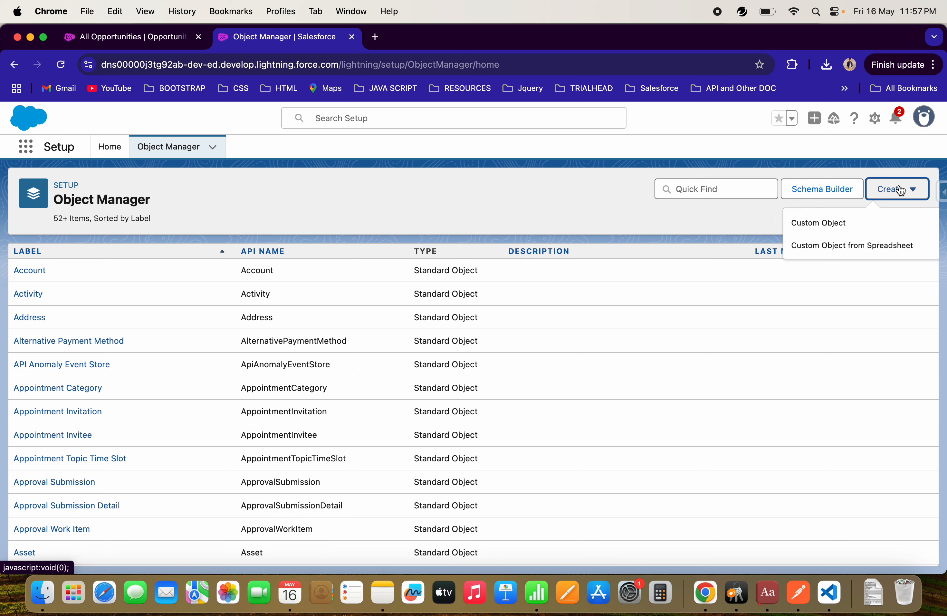
pyautogui.click(827, 232)
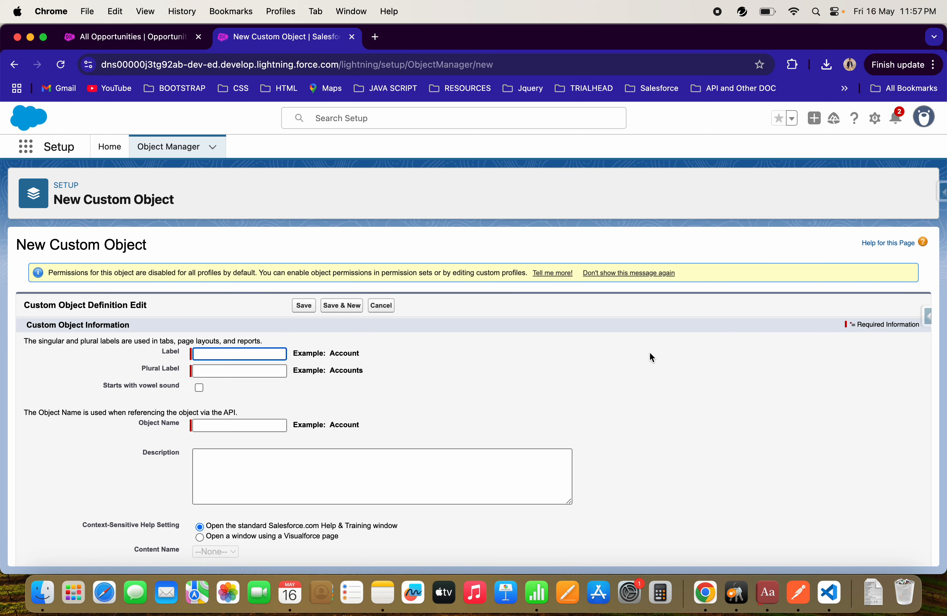
# - Examine the custom object form's labels, record name data types, optional features, classification and deployment settings, and leave it without saving
pyautogui.scroll(-2, 459, 395)
pyautogui.scroll(-1, 326, 396)
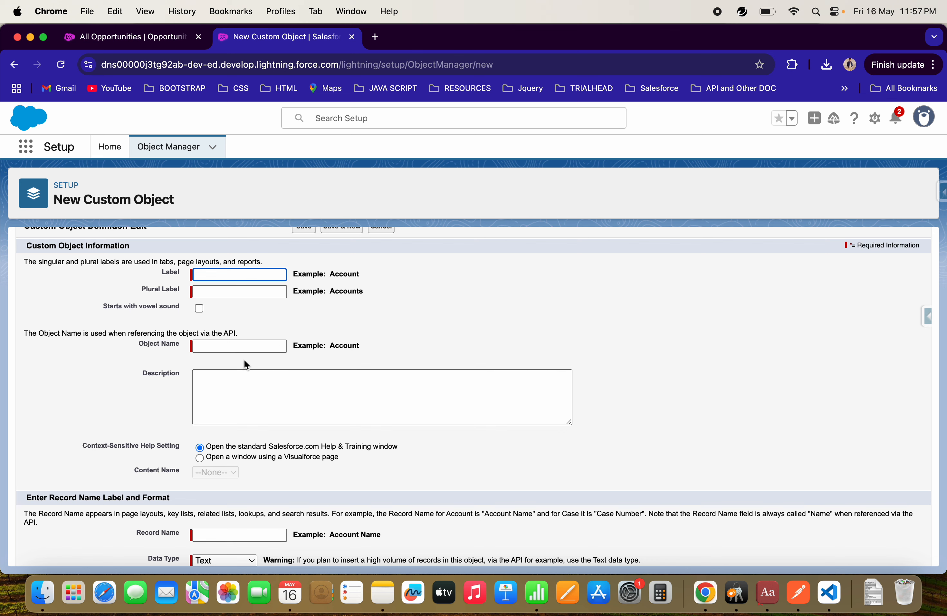
pyautogui.scroll(-3, 278, 362)
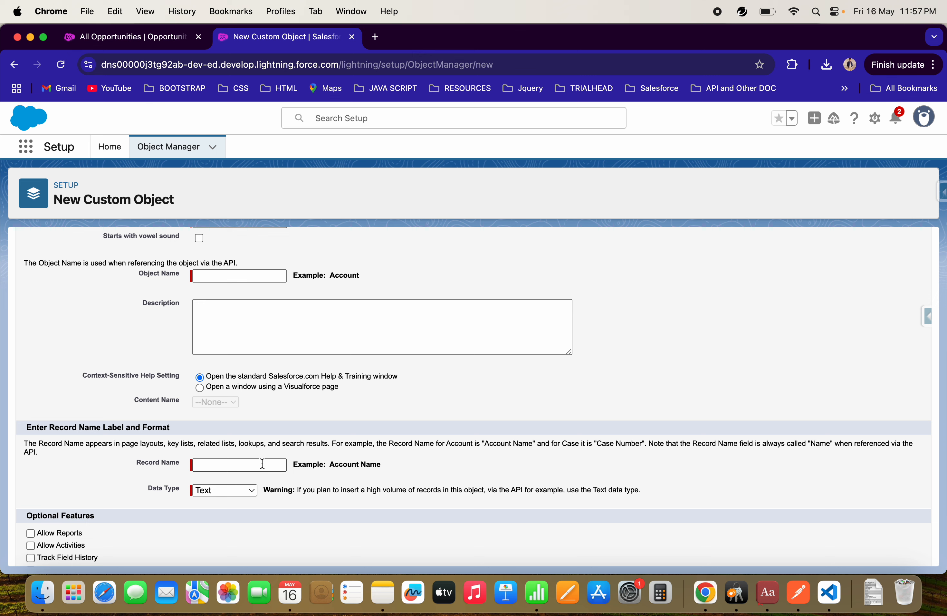
pyautogui.click(229, 490)
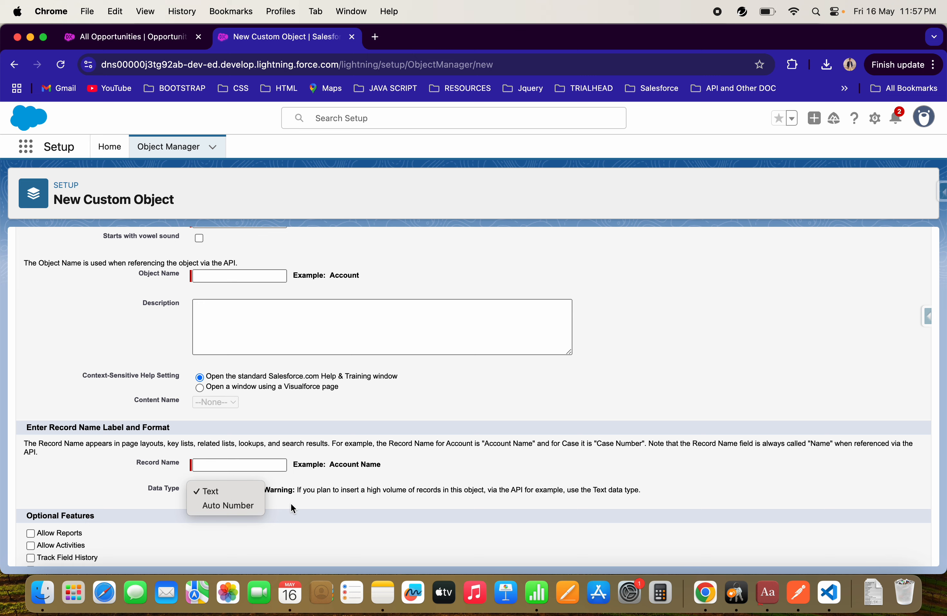
pyautogui.click(319, 513)
pyautogui.scroll(-3, 346, 506)
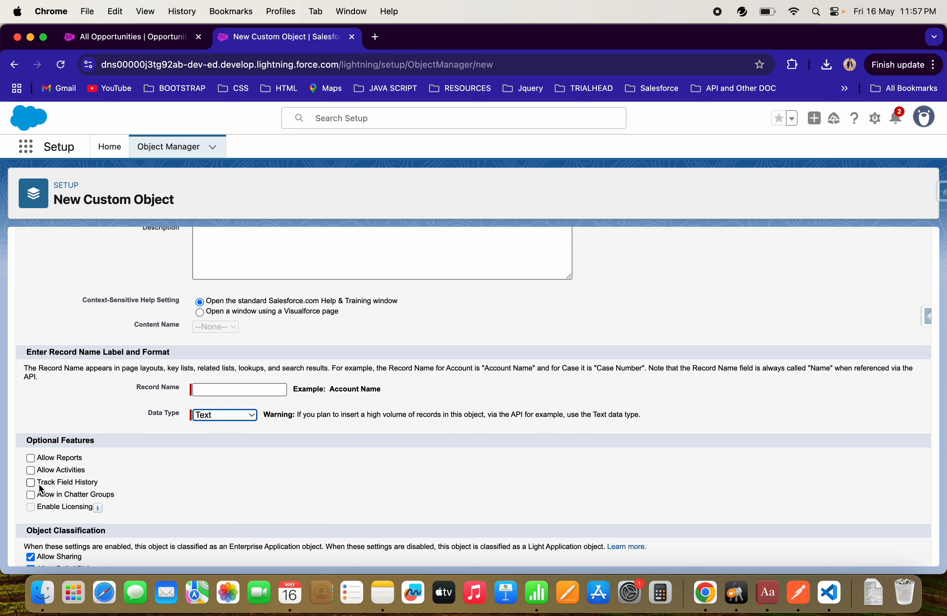
pyautogui.scroll(-4, 130, 502)
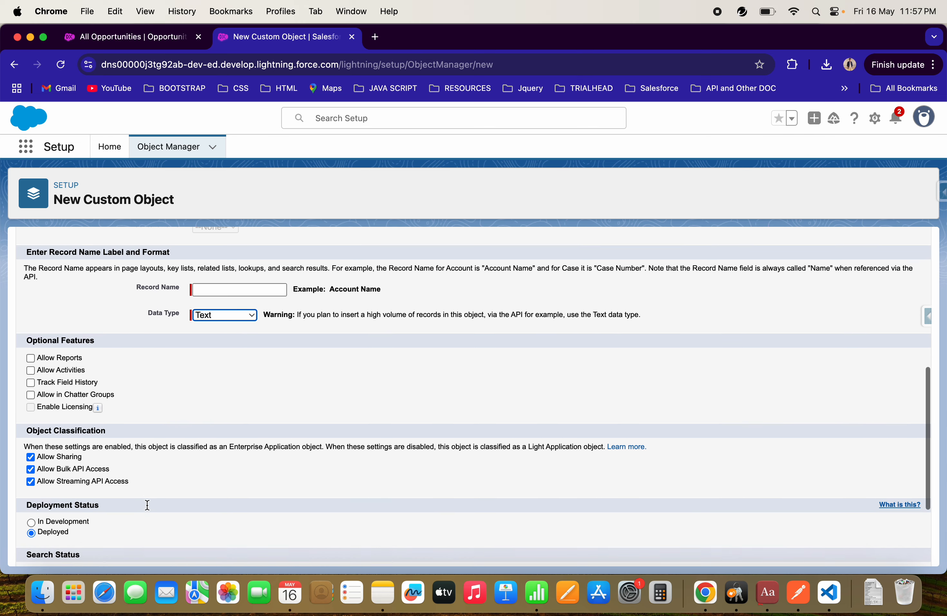
pyautogui.scroll(1, 129, 488)
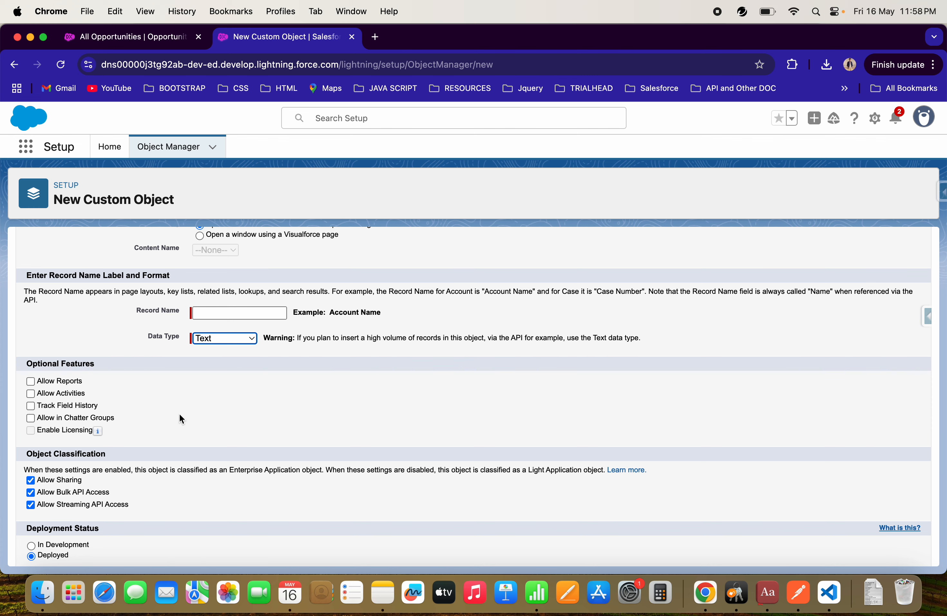
pyautogui.scroll(-3, 179, 414)
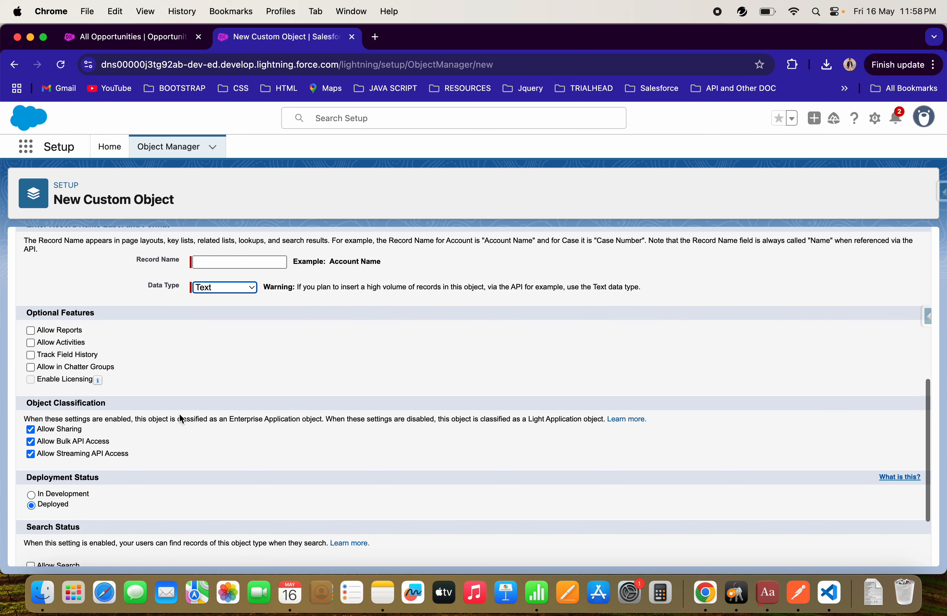
pyautogui.scroll(10, 179, 414)
pyautogui.click(15, 64)
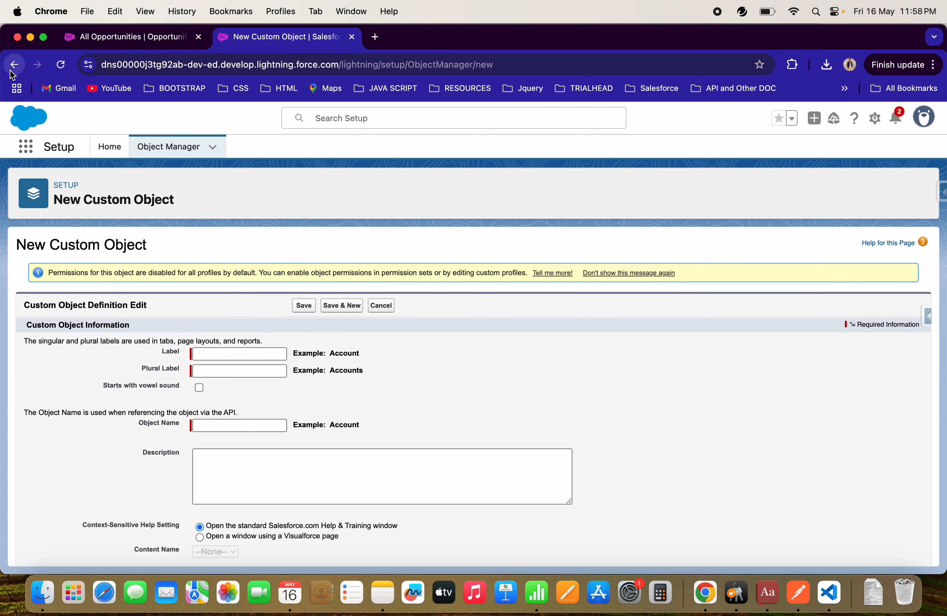
# - Find the Opportunity object by searching for "Opp" in the Object Manager and open its Fields & Relationships
pyautogui.click(705, 198)
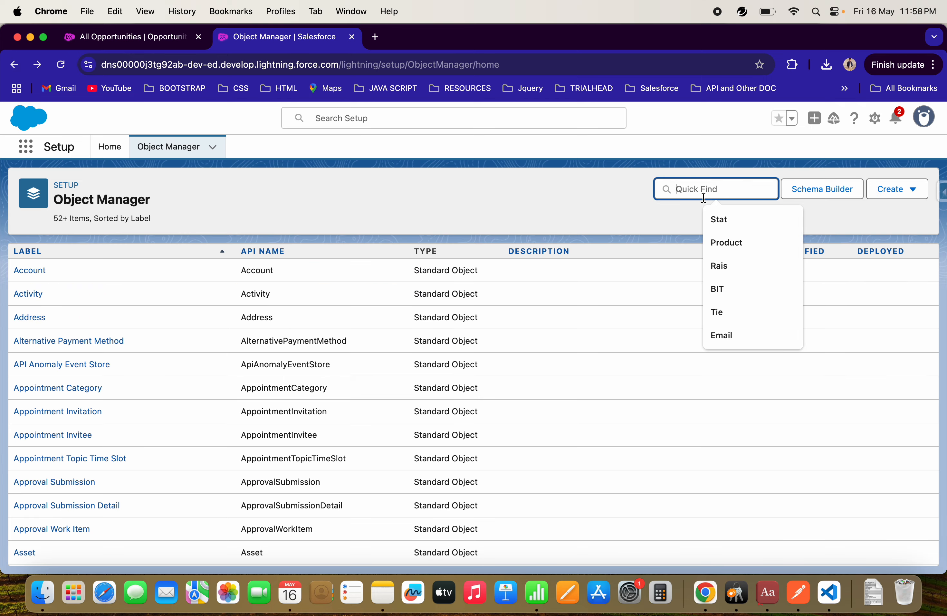
pyautogui.write('Opp')
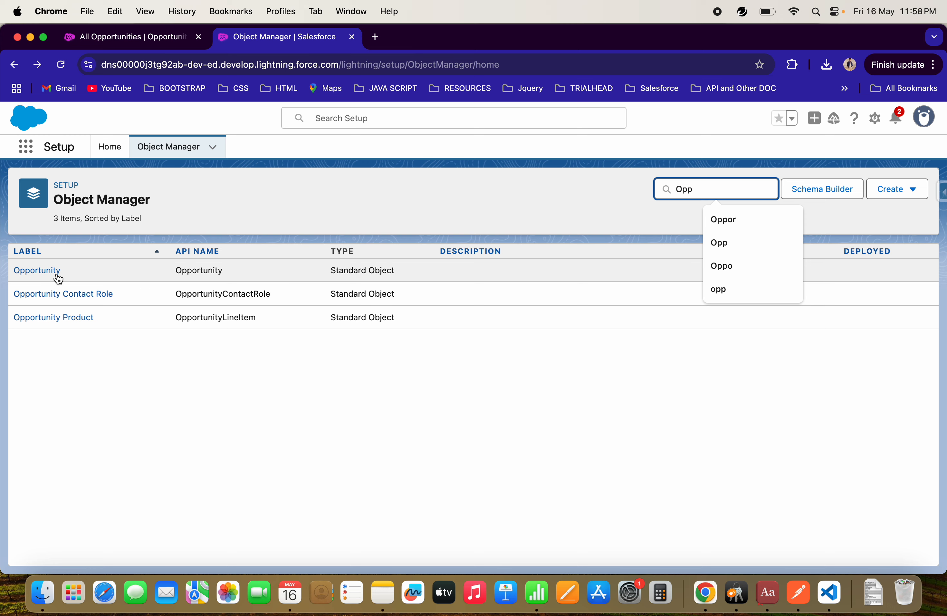
pyautogui.click(49, 271)
pyautogui.click(59, 276)
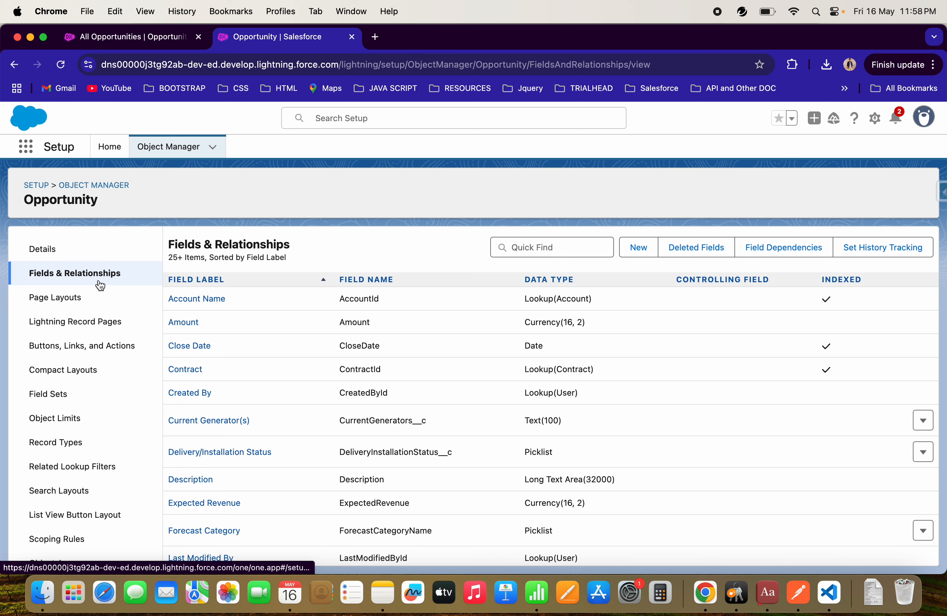
pyautogui.scroll(-3, 78, 449)
pyautogui.scroll(3, 83, 407)
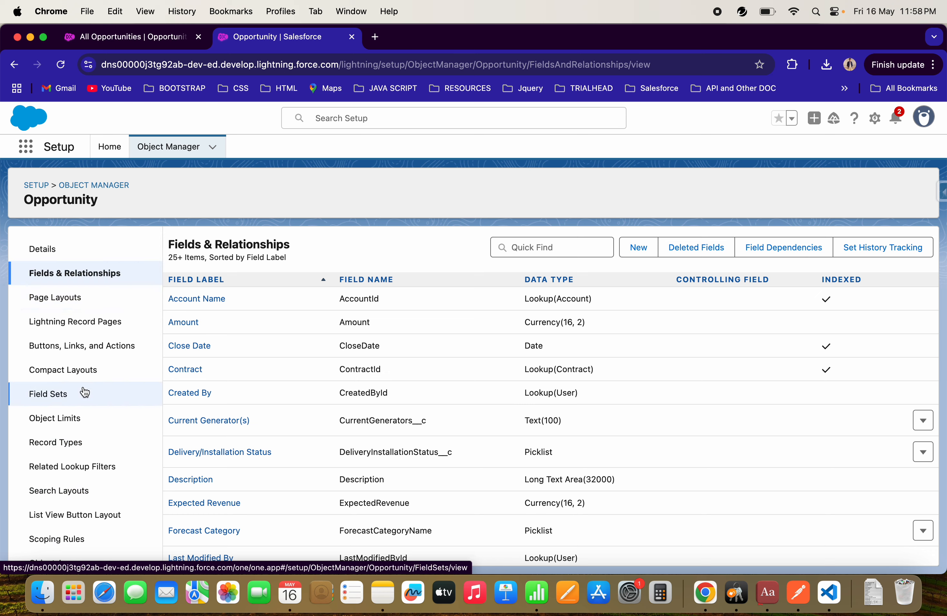
# - Open the Burlington Textiles Weaving Plant Generator opportunity and review the fields in its record header
pyautogui.click(132, 37)
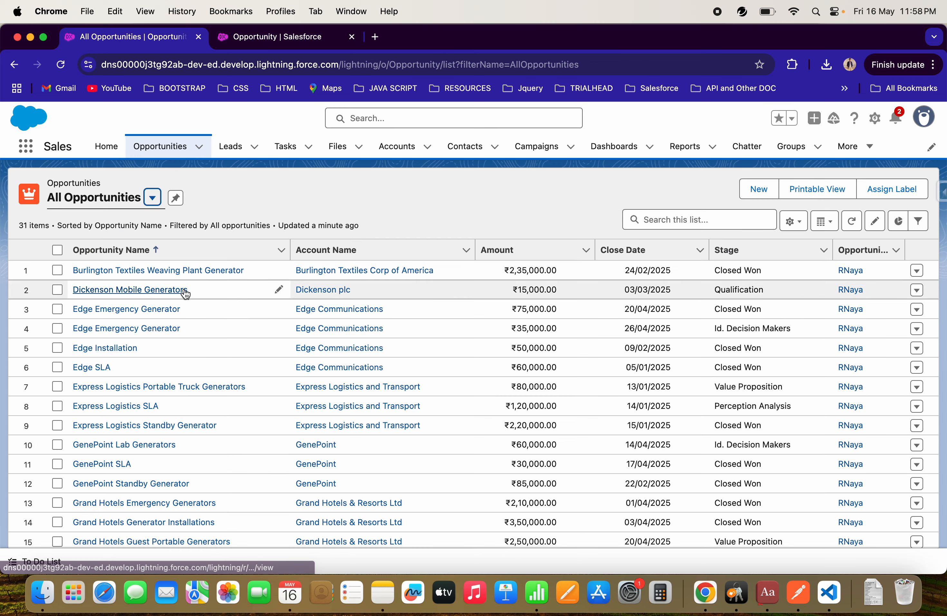
pyautogui.click(125, 271)
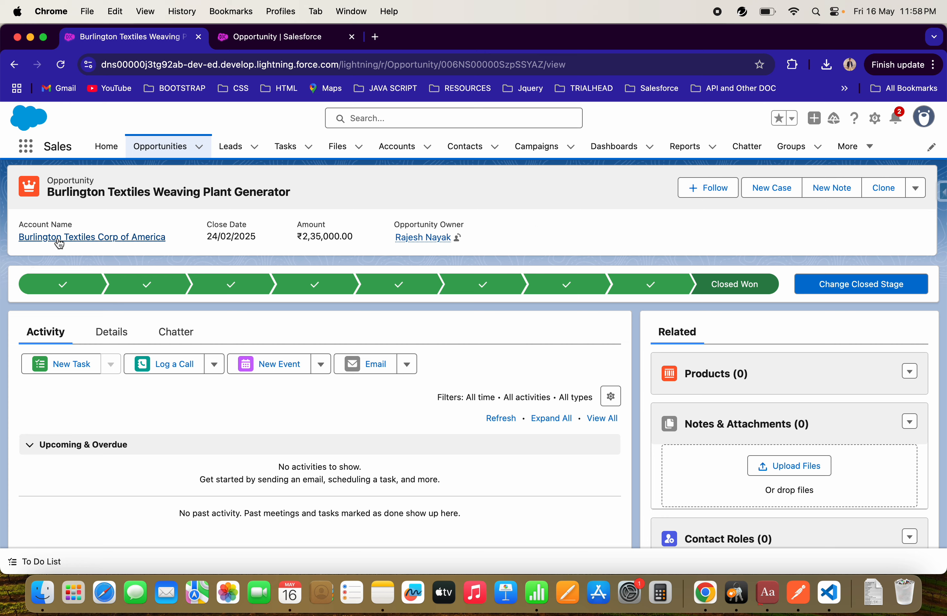
pyautogui.moveTo(65, 243)
pyautogui.moveTo(424, 237)
# - Open the Opportunity object's System Default compact layout and compare its included fields with the opportunity record's header
pyautogui.click(270, 39)
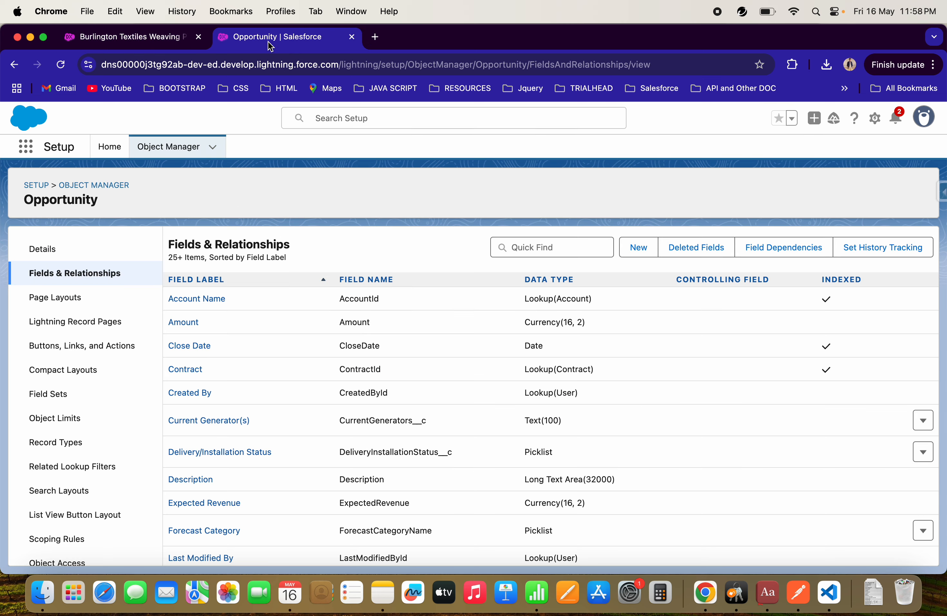
pyautogui.click(81, 374)
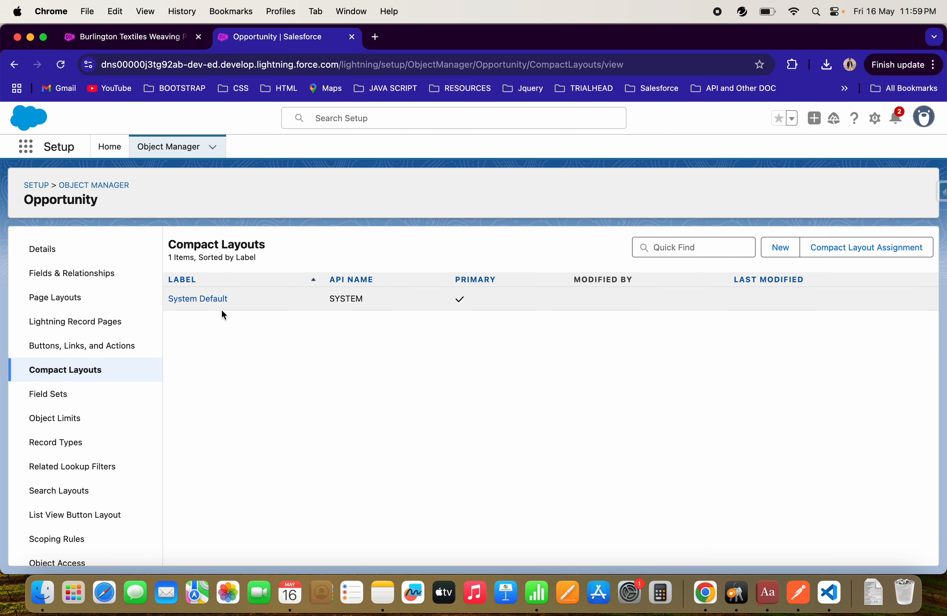
pyautogui.click(204, 299)
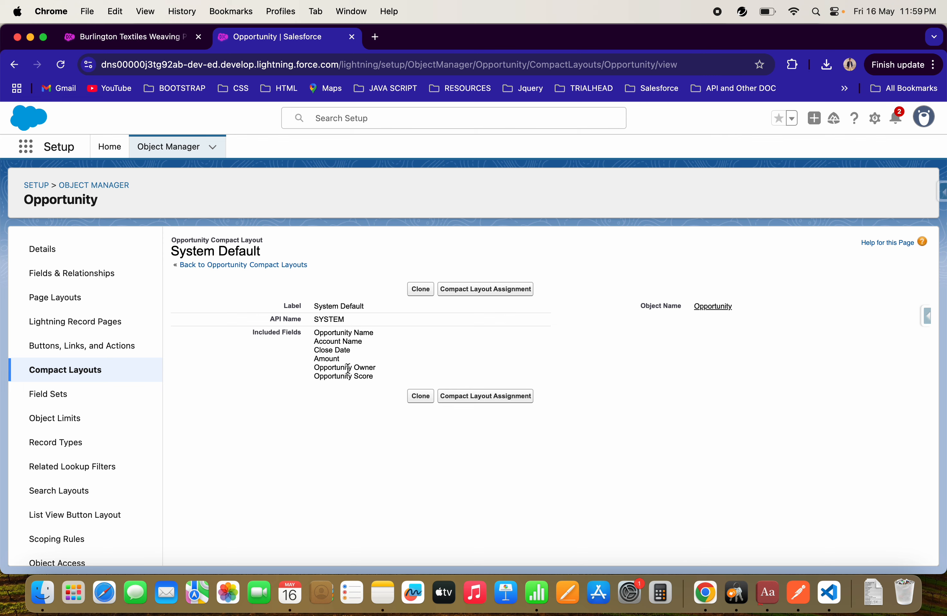
pyautogui.click(154, 40)
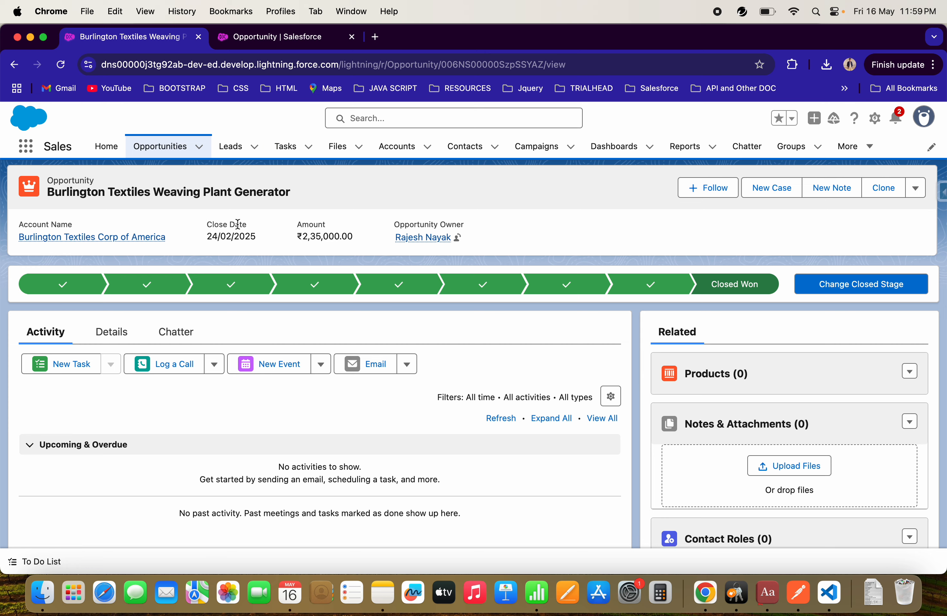
pyautogui.click(268, 37)
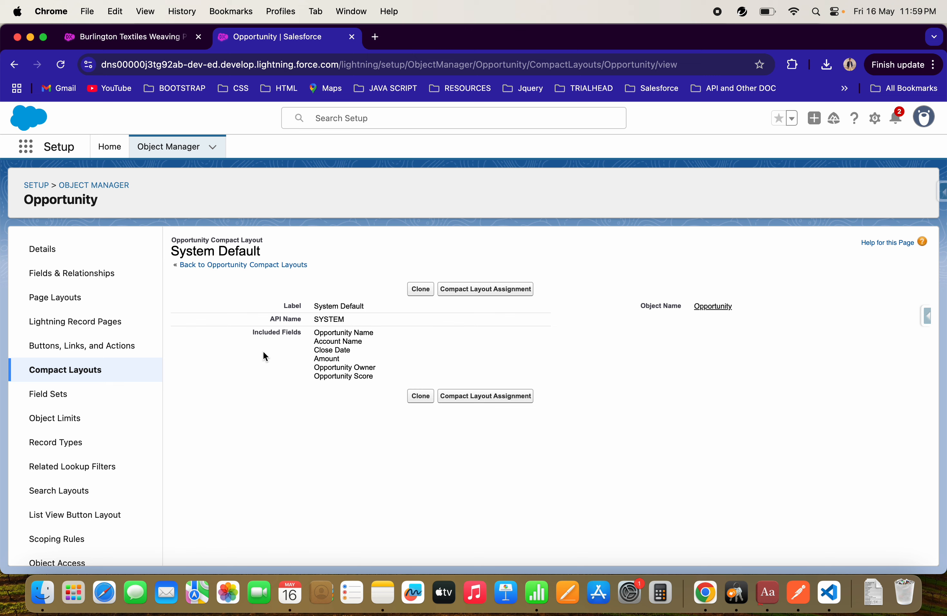
# - Return to the Opportunity object's Fields & Relationships and start a new custom field
pyautogui.click(79, 374)
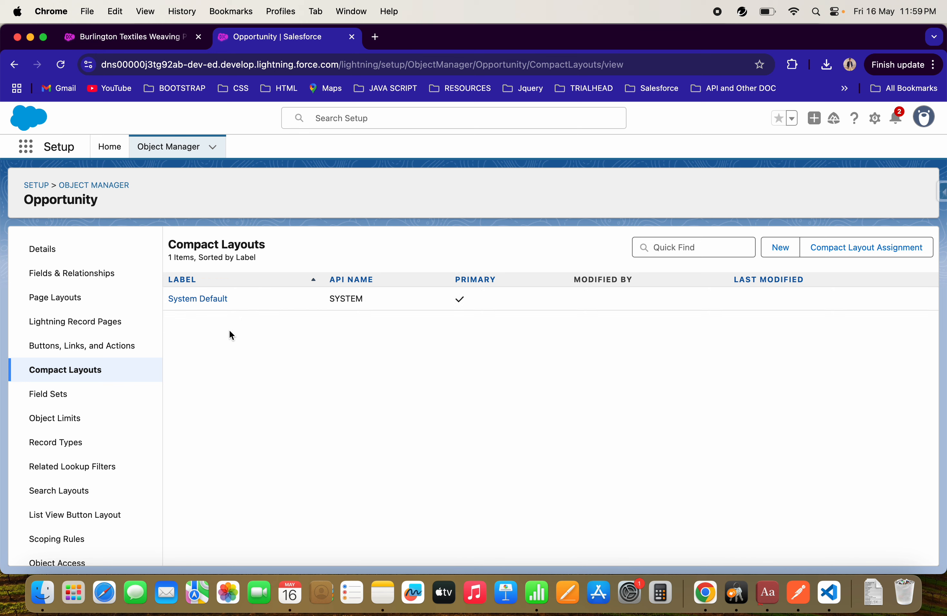
pyautogui.click(72, 276)
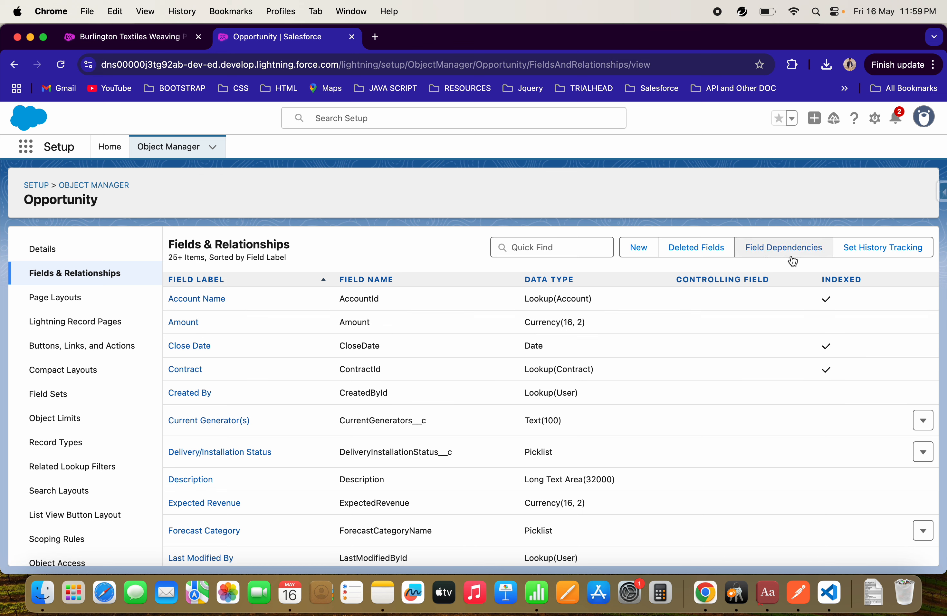
pyautogui.click(639, 246)
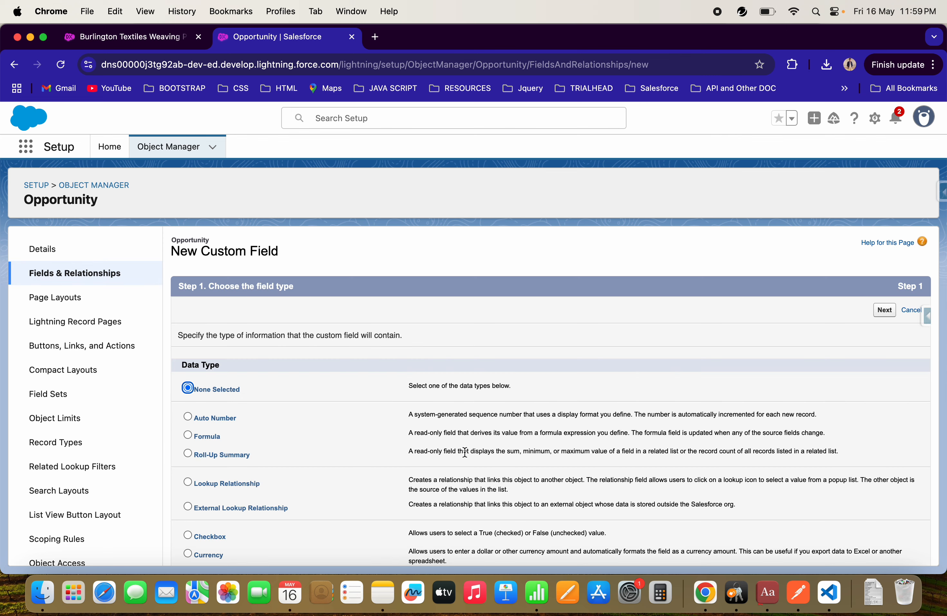
# - Examine the data types offered for a new Opportunity custom field, from Auto Number and the relationship types to the text types and URL
pyautogui.scroll(-3, 352, 453)
pyautogui.scroll(-6, 292, 368)
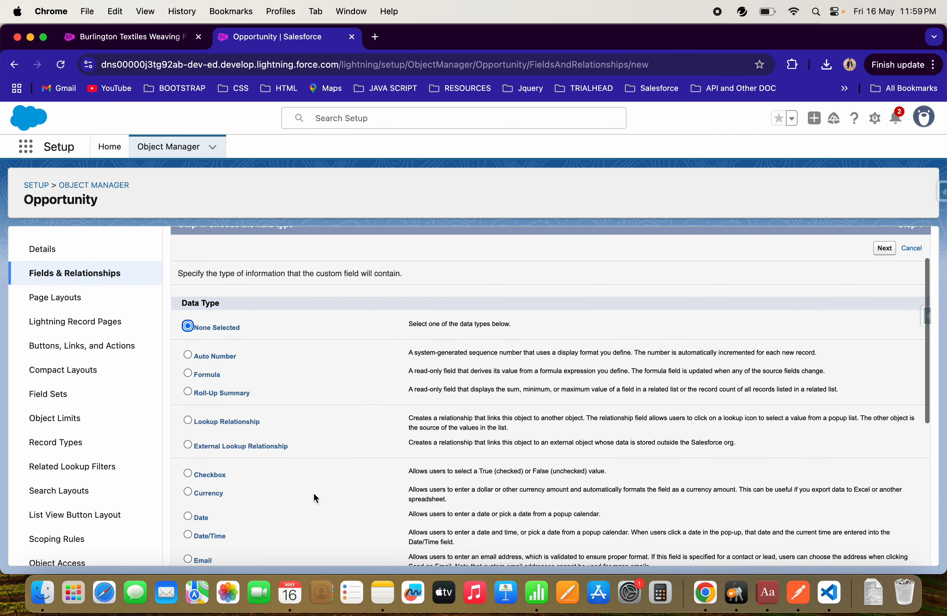
pyautogui.scroll(-3, 296, 471)
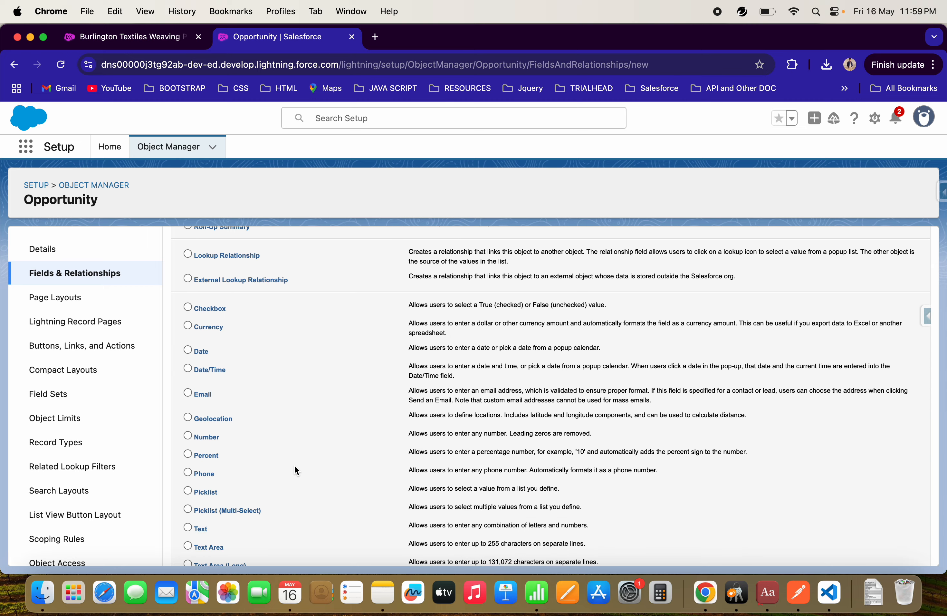
pyautogui.scroll(7, 295, 471)
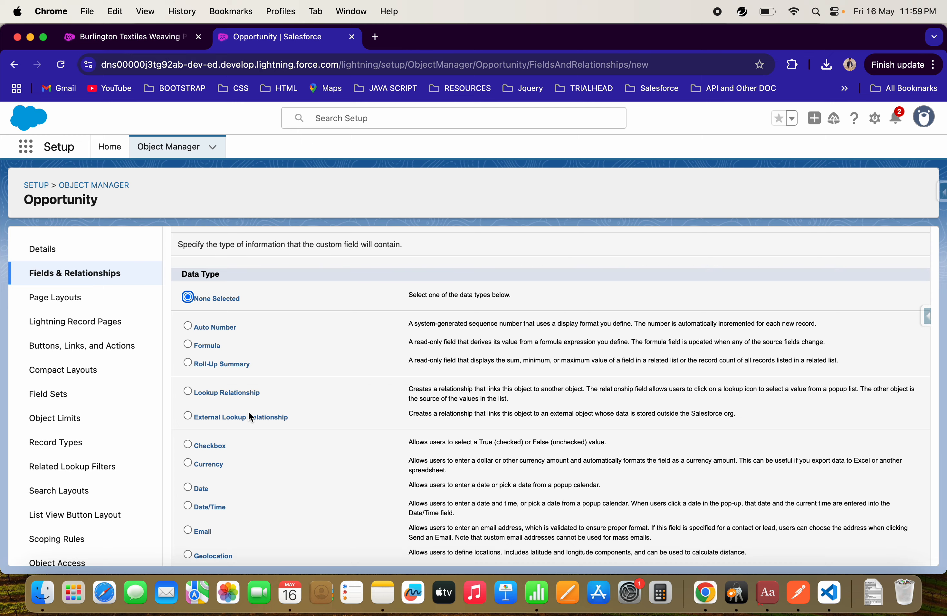
pyautogui.scroll(-2, 252, 523)
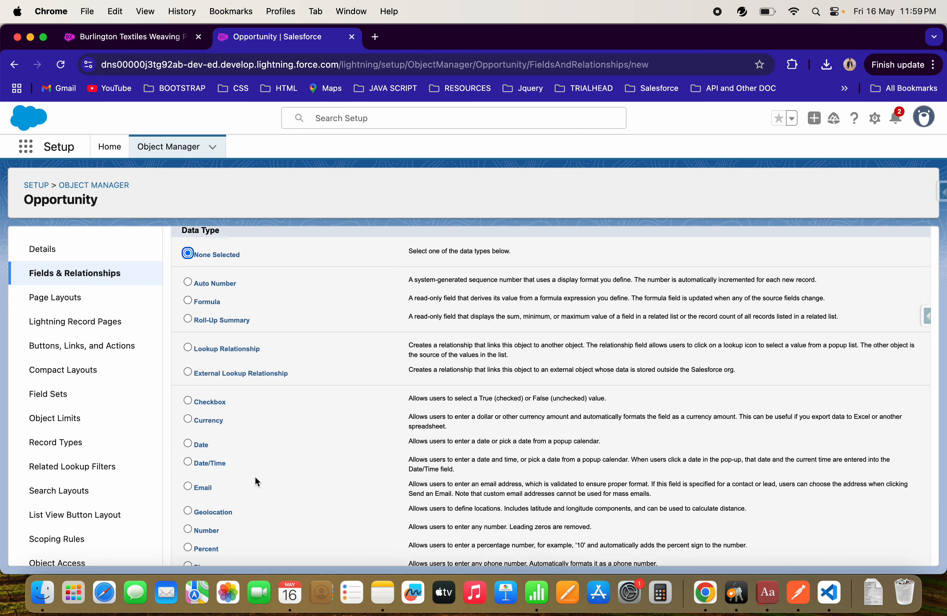
pyautogui.scroll(-2, 239, 510)
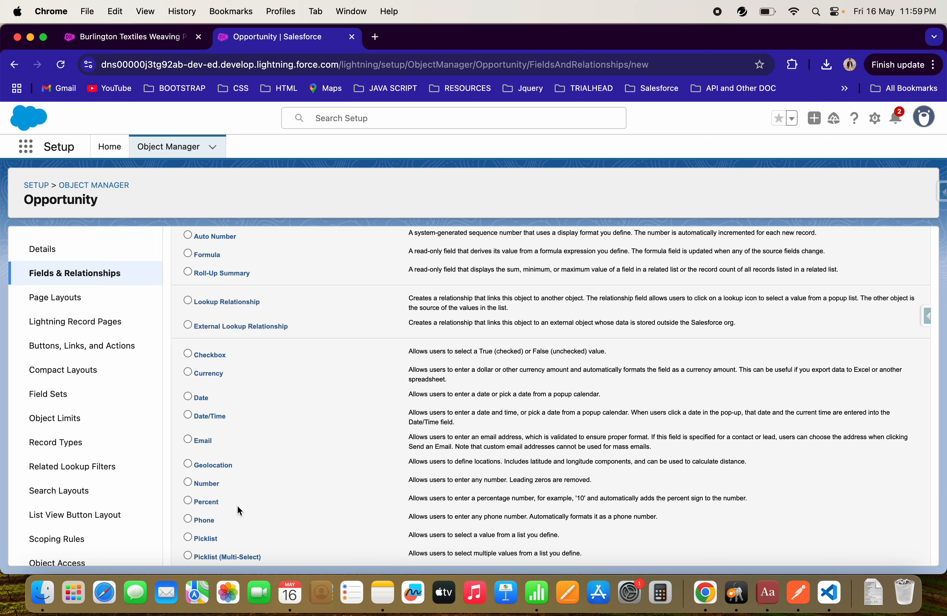
pyautogui.scroll(-5, 239, 510)
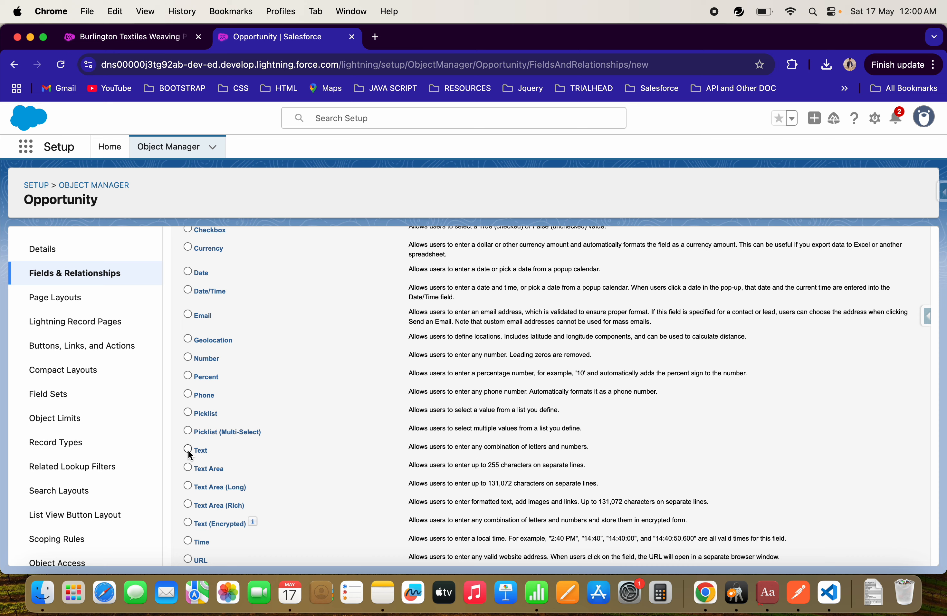
pyautogui.scroll(8, 334, 383)
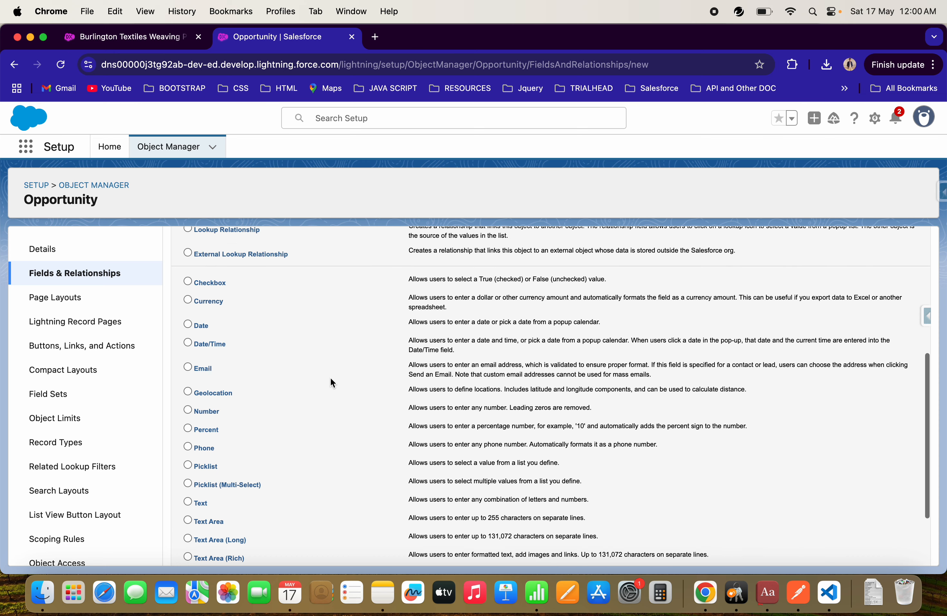
pyautogui.scroll(1, 384, 384)
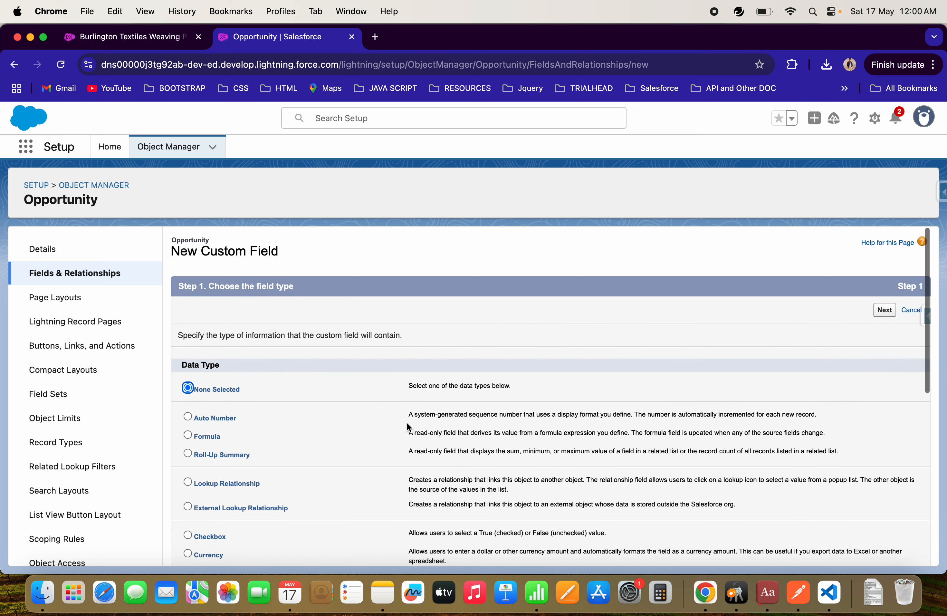
# - Read the descriptions of the custom field data types, highlighting the one for Email
pyautogui.scroll(-2, 466, 472)
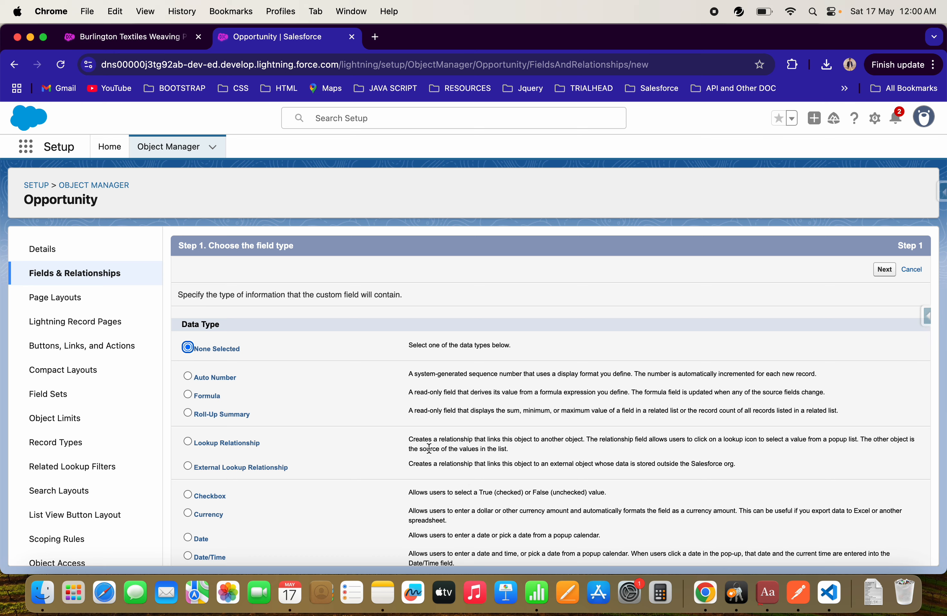
pyautogui.scroll(-1, 428, 448)
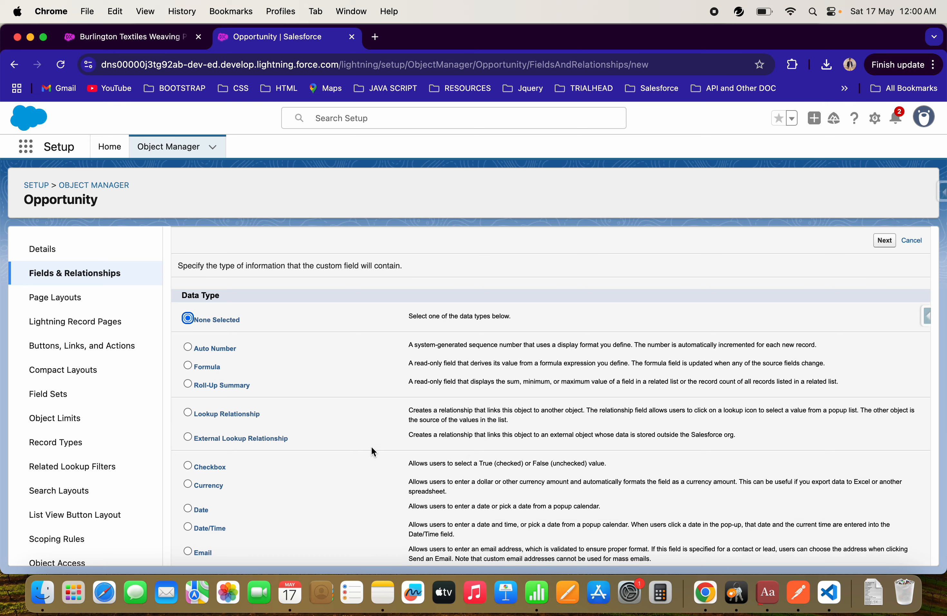
pyautogui.scroll(-2, 440, 504)
pyautogui.scroll(-1, 387, 476)
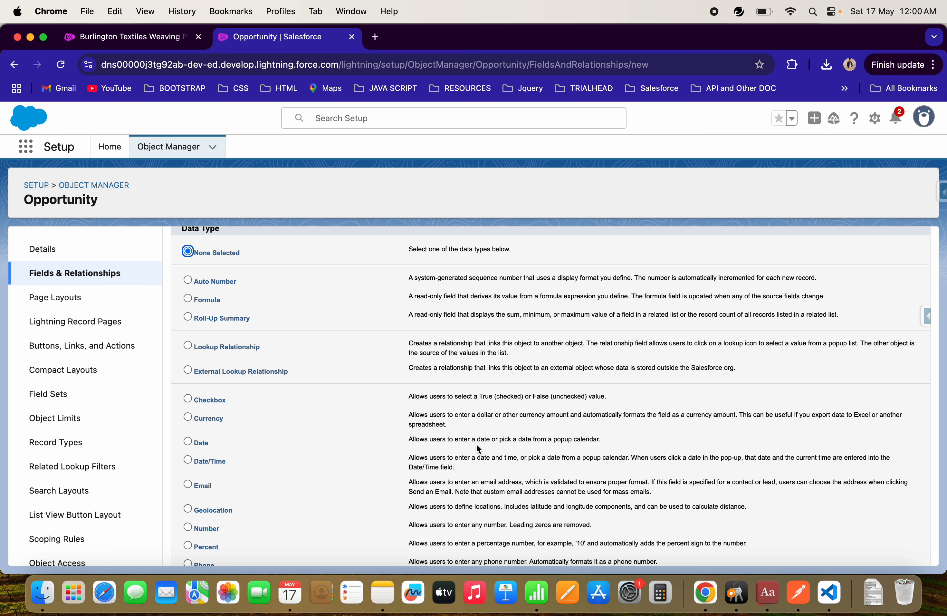
pyautogui.scroll(-2, 472, 464)
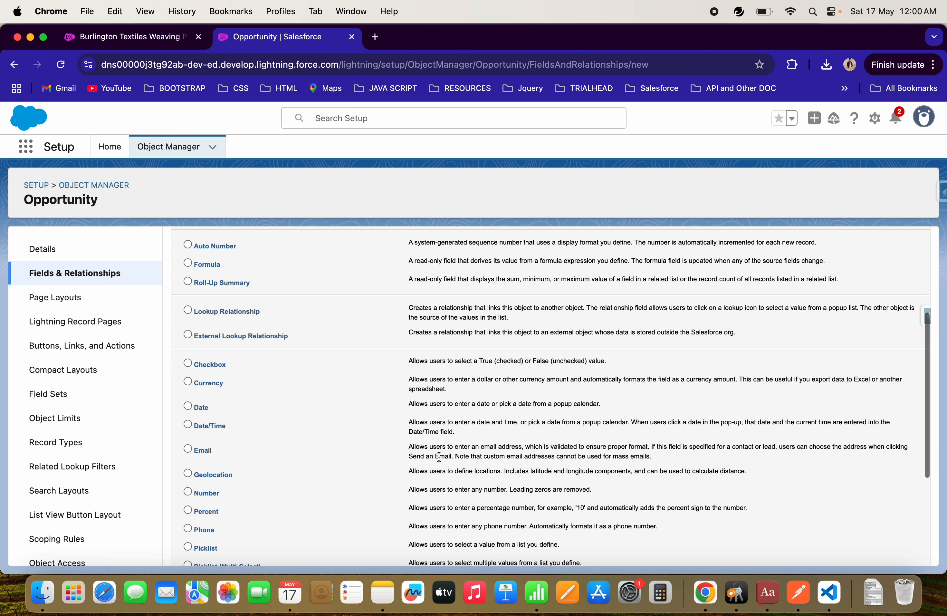
pyautogui.moveTo(409, 447); pyautogui.dragTo(643, 455)
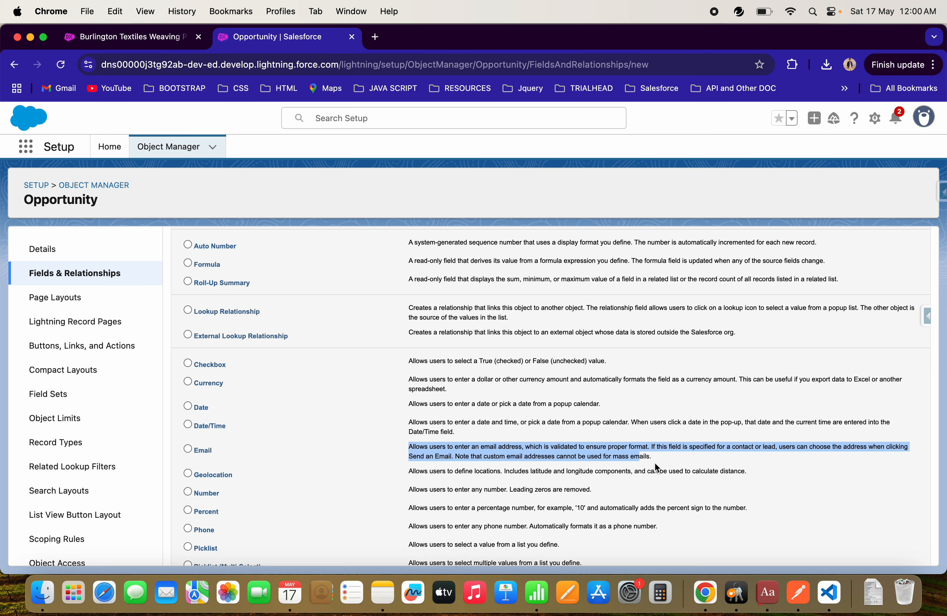
pyautogui.scroll(-3, 558, 479)
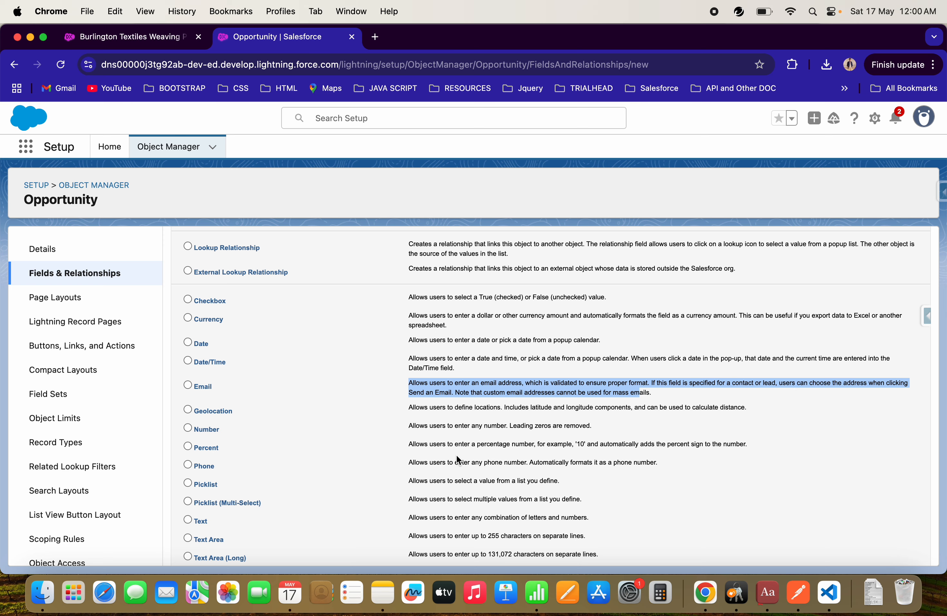
pyautogui.scroll(-2, 424, 466)
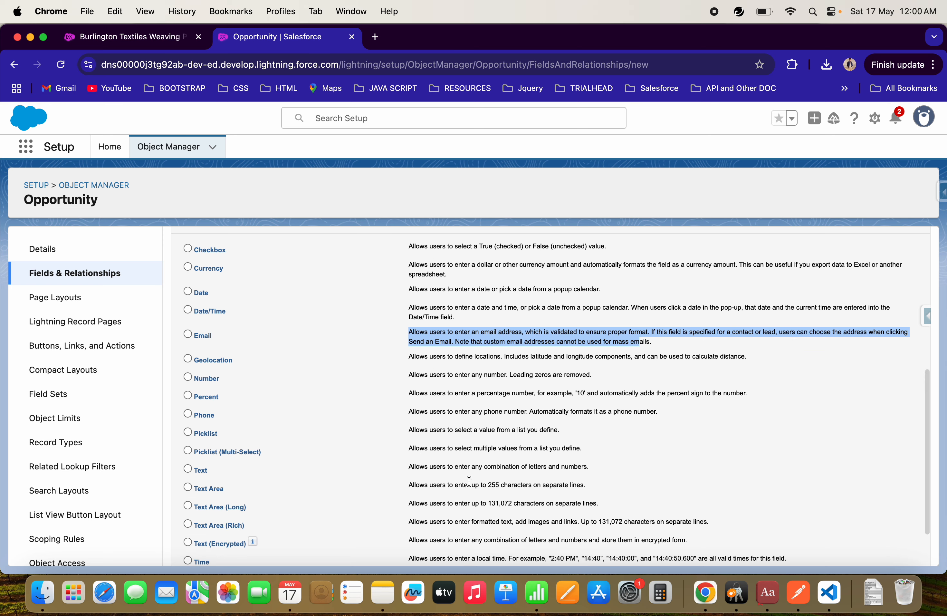
pyautogui.scroll(-2, 476, 489)
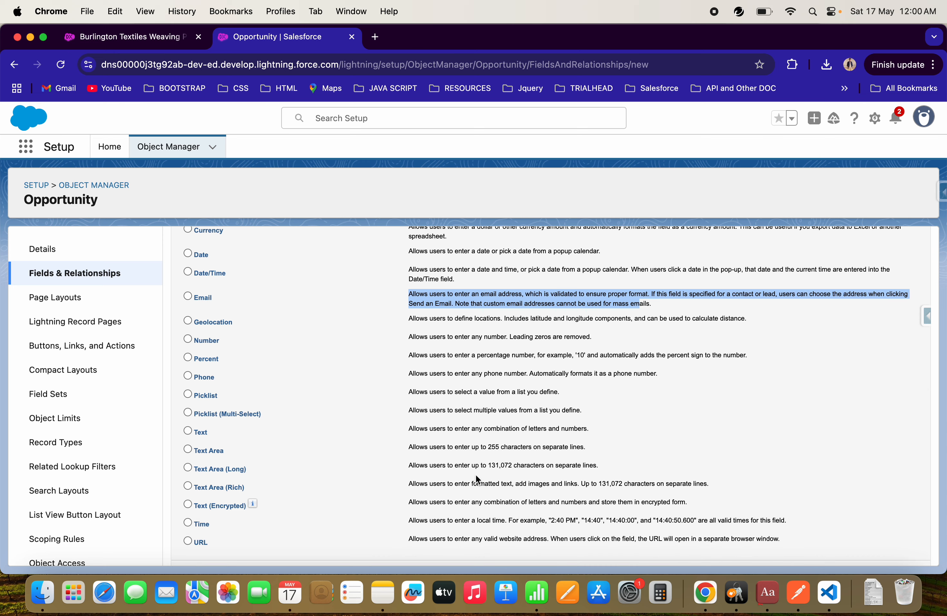
pyautogui.scroll(7, 467, 420)
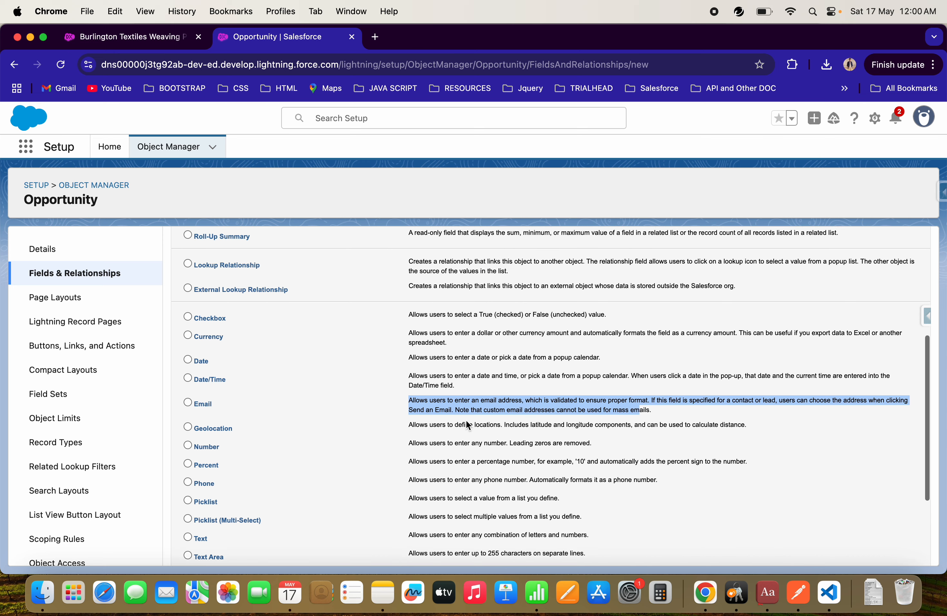
pyautogui.scroll(2, 467, 420)
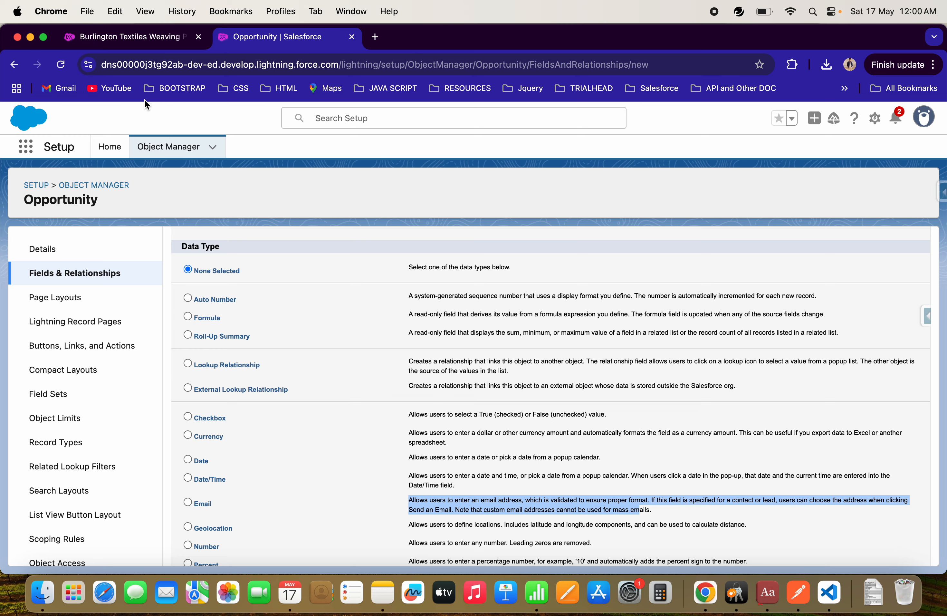
# - Leave the new custom field for Setup Home and browse the setup categories, expanding Objects and Fields
pyautogui.click(109, 146)
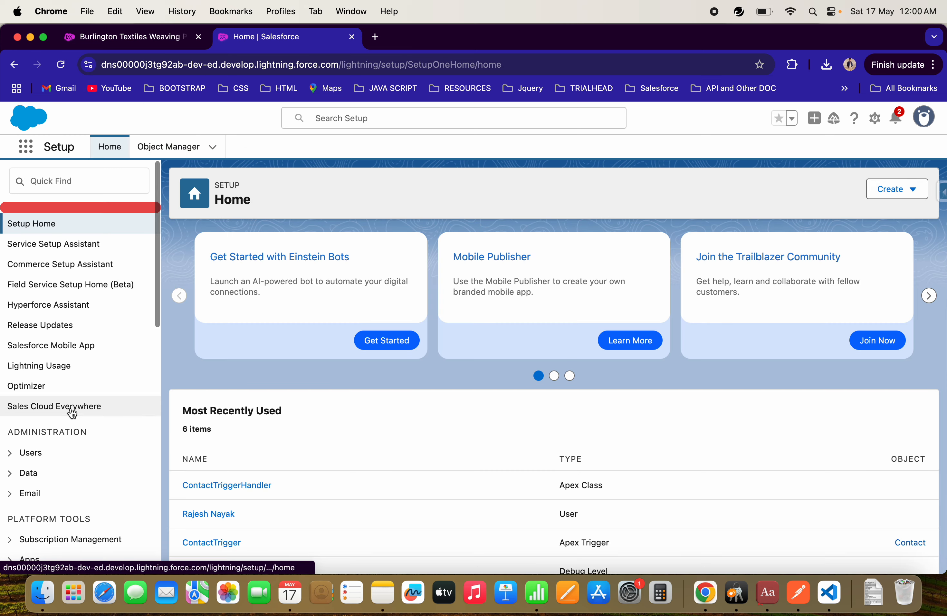
pyautogui.scroll(-3, 60, 360)
pyautogui.scroll(-3, 87, 488)
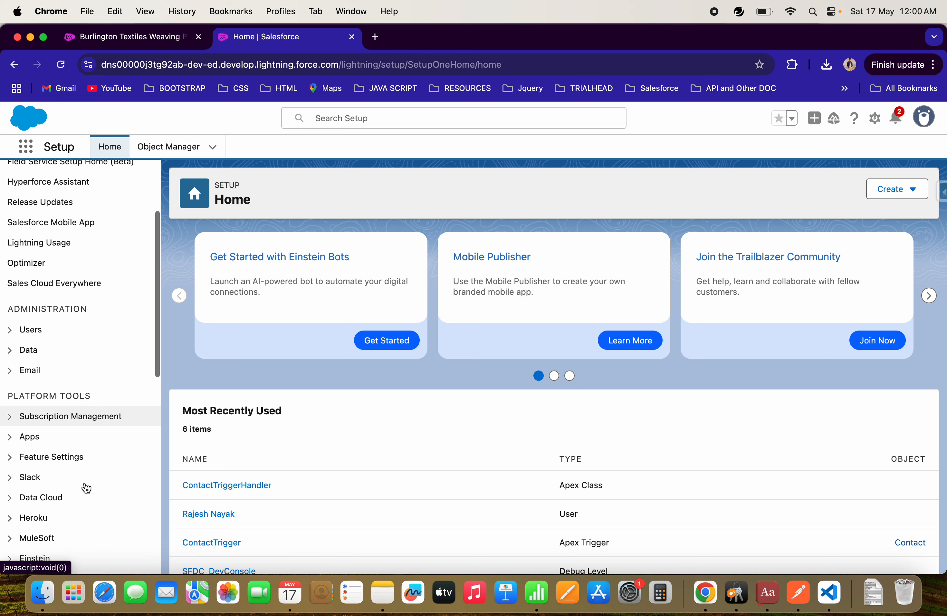
pyautogui.scroll(-2, 97, 514)
pyautogui.click(84, 514)
pyautogui.scroll(-2, 91, 478)
pyautogui.scroll(-3, 89, 478)
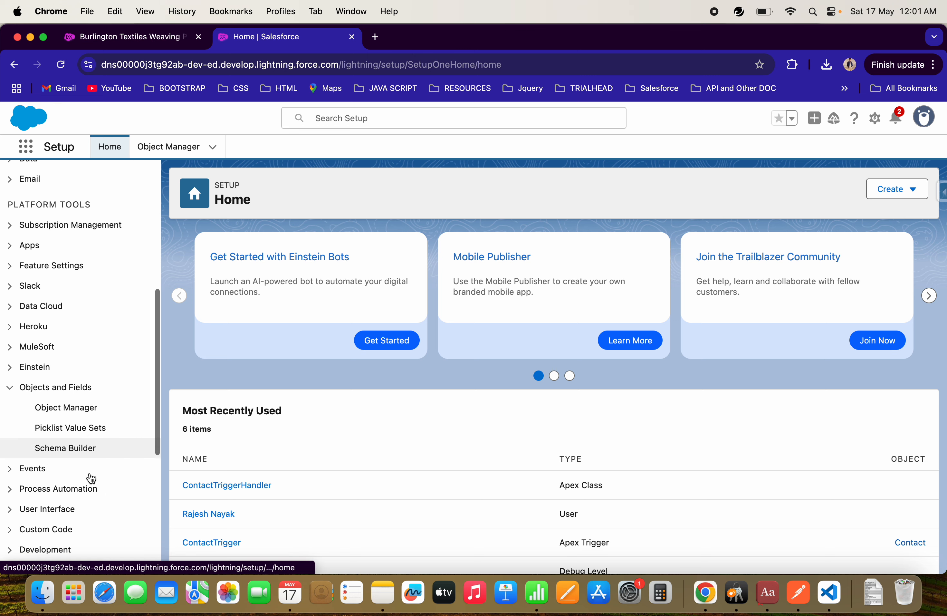
pyautogui.scroll(10, 82, 440)
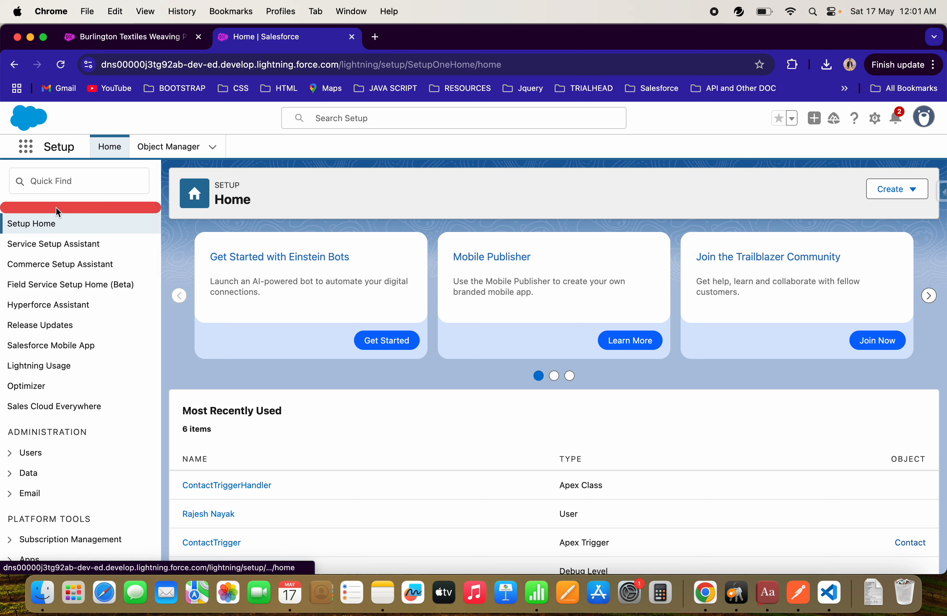
# - Find Custom Settings by searching Setup for "Custom set" and open a new custom setting definition
pyautogui.click(55, 188)
pyautogui.write('Custom')
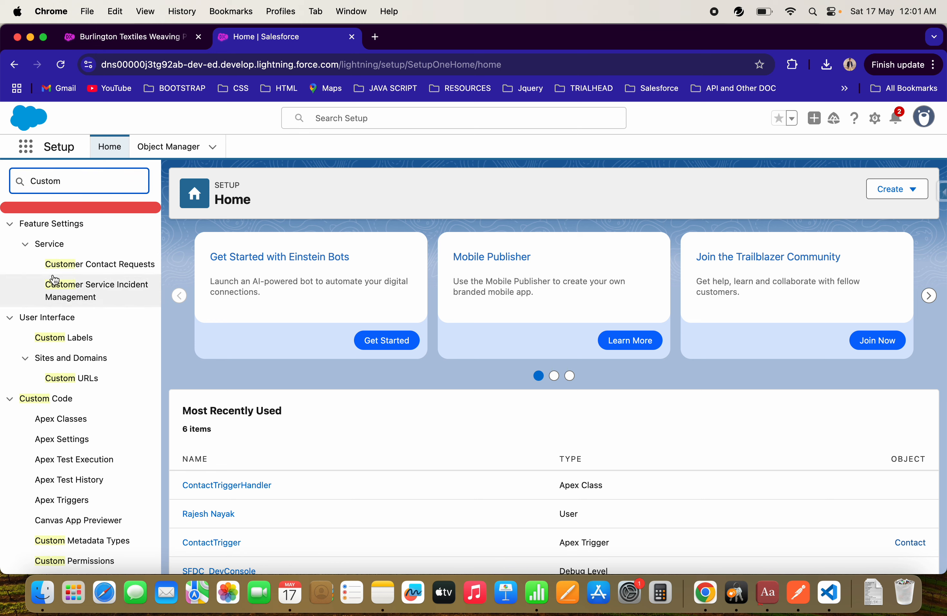
pyautogui.write(' set')
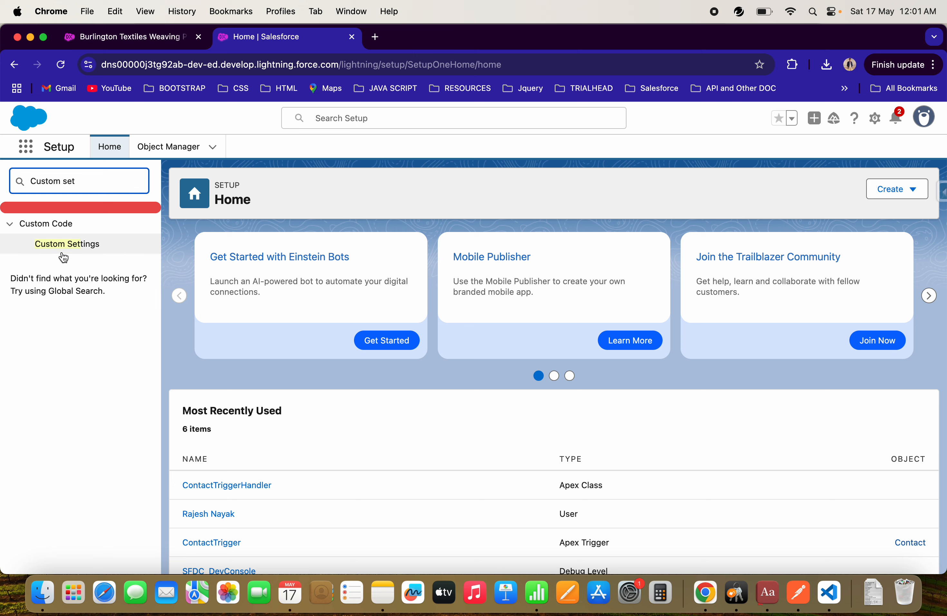
pyautogui.click(68, 245)
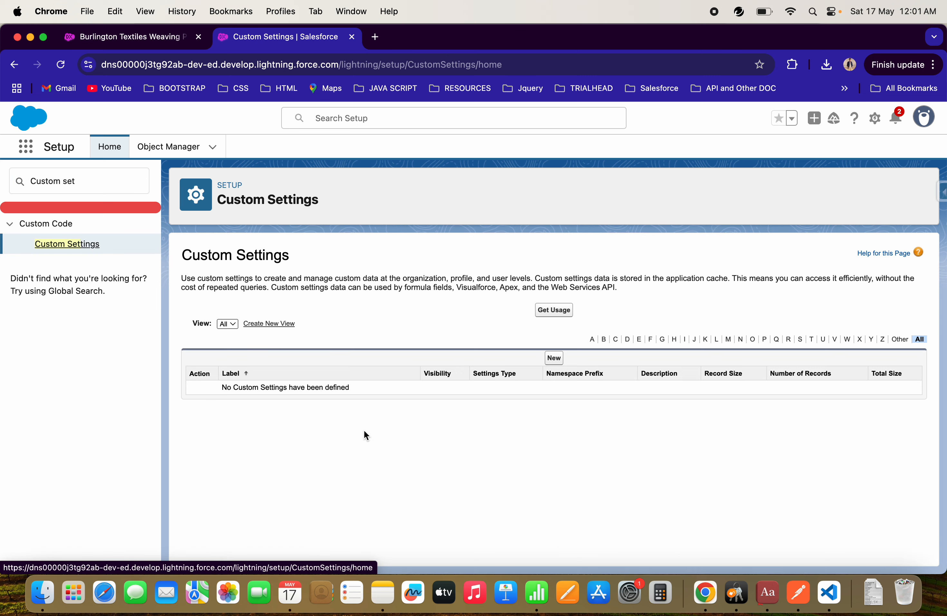
pyautogui.click(554, 360)
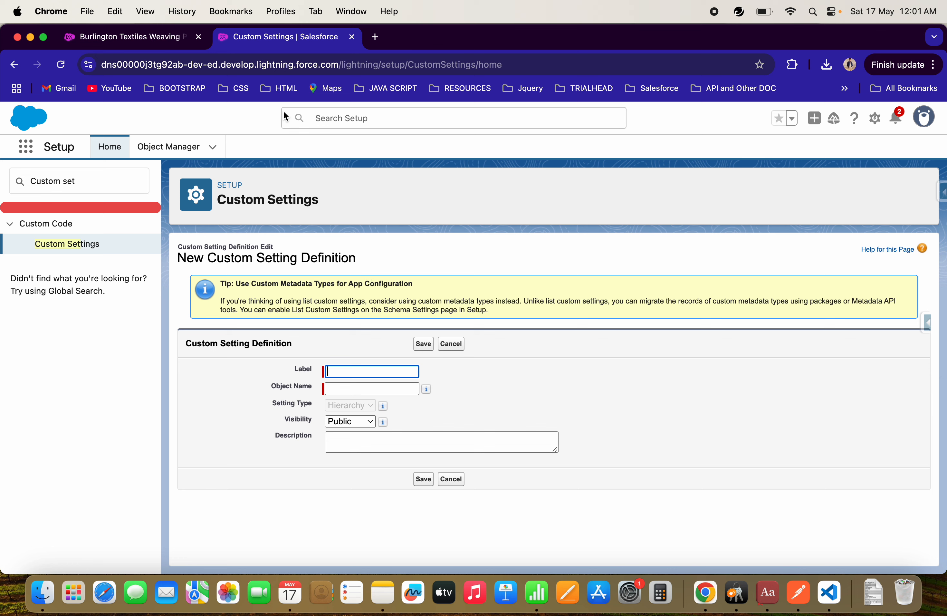
# - Open the Developer Console in a new browser tab from the Burlington Textiles Weaving Plant Generator opportunity page
pyautogui.click(140, 25)
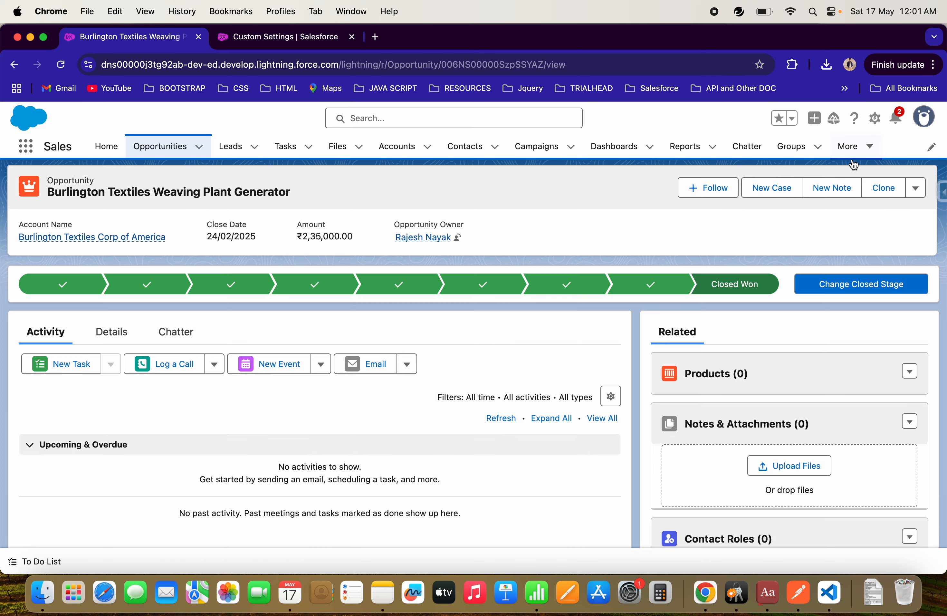
pyautogui.click(876, 119)
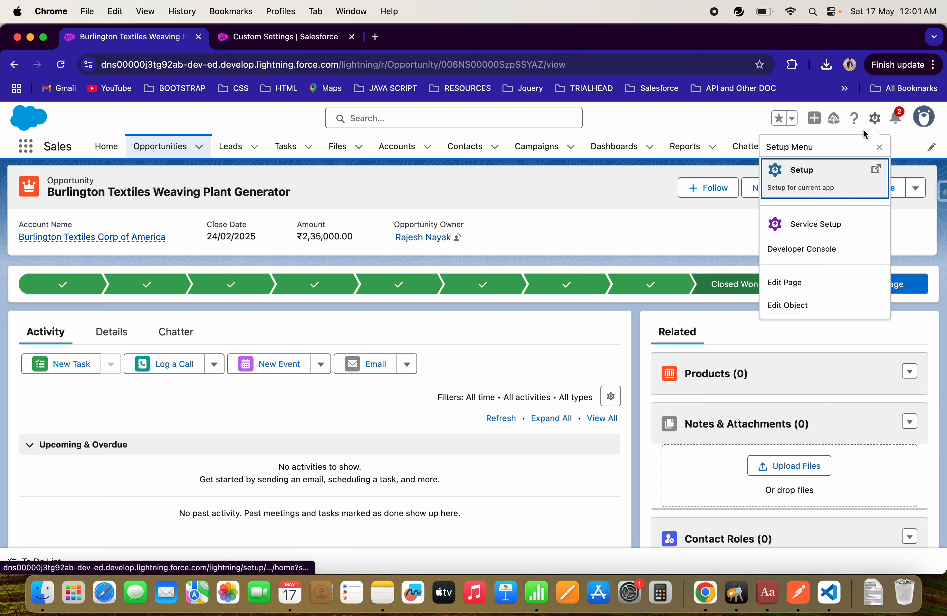
pyautogui.rightClick(802, 252)
pyautogui.click(694, 262)
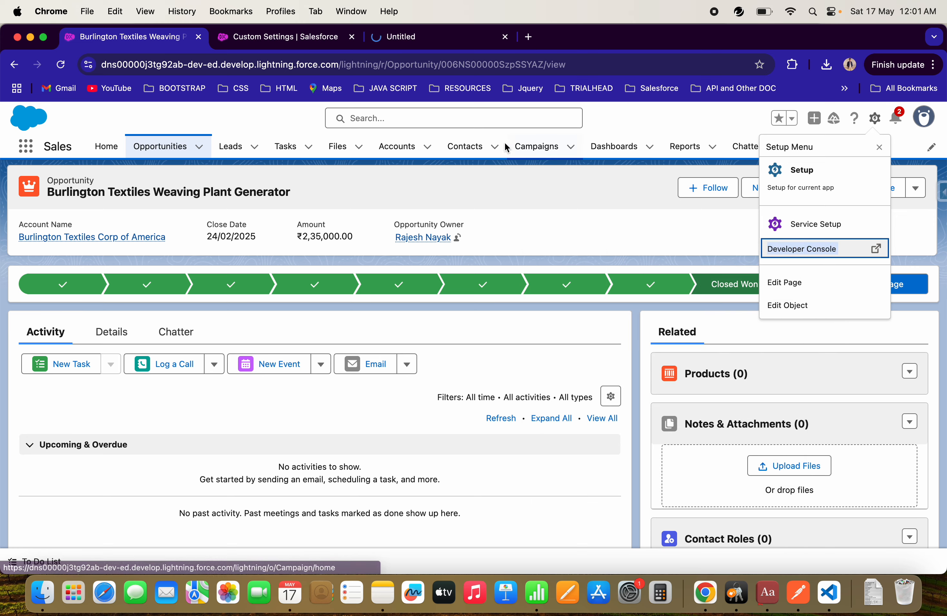
pyautogui.click(424, 45)
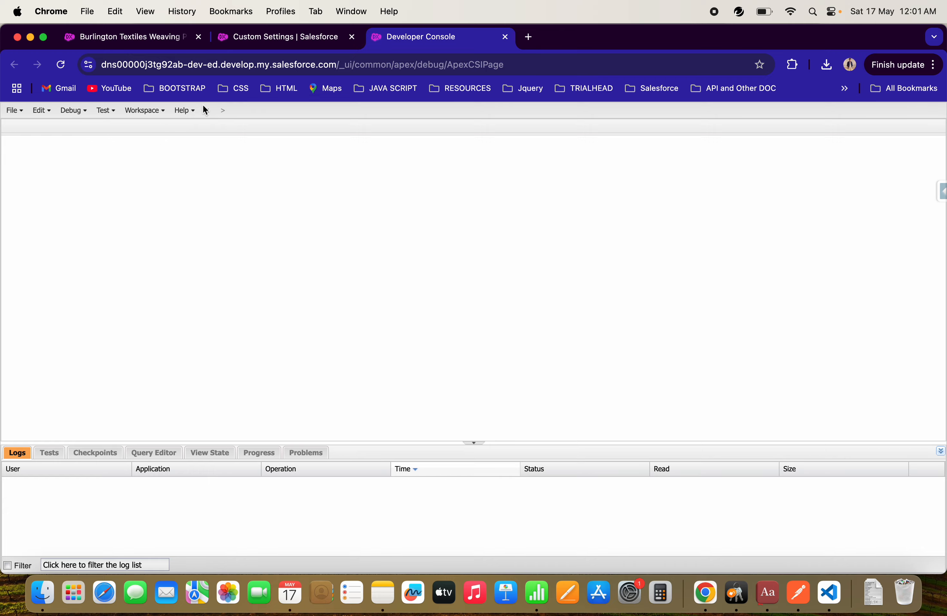
# - Return to the Burlington Textiles Weaving Plant Generator opportunity and look at the Developer Console entry among the setup options
pyautogui.click(141, 40)
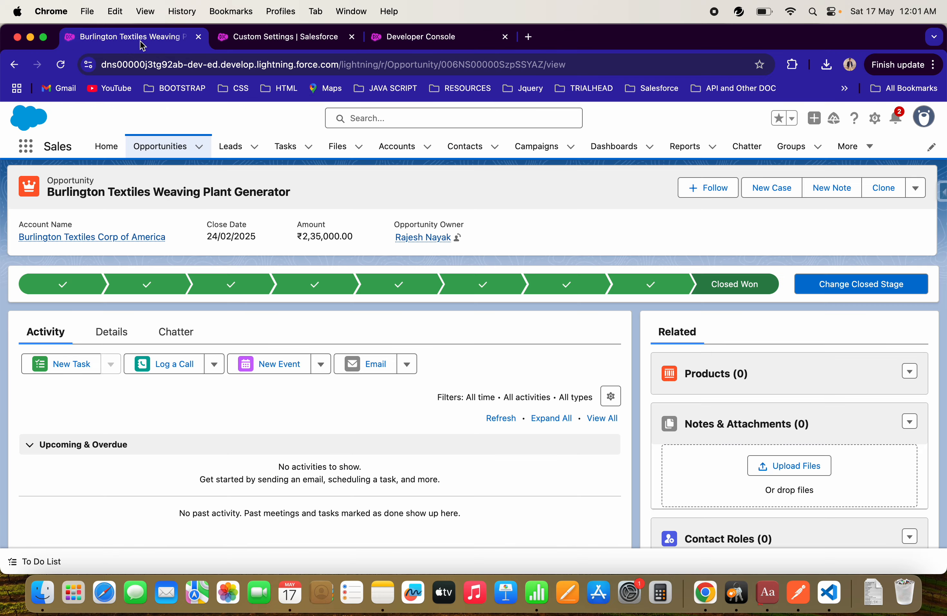
pyautogui.click(876, 124)
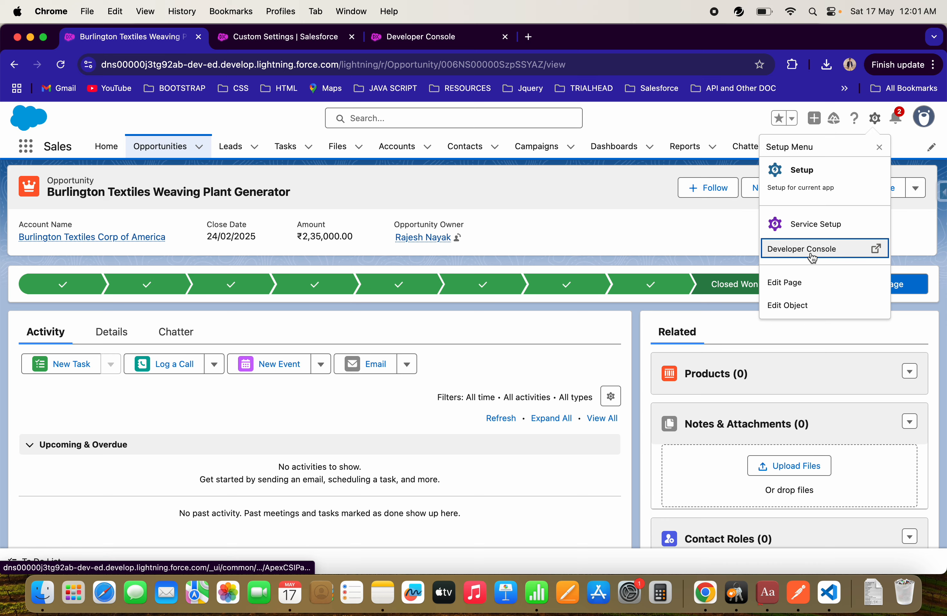
pyautogui.click(641, 237)
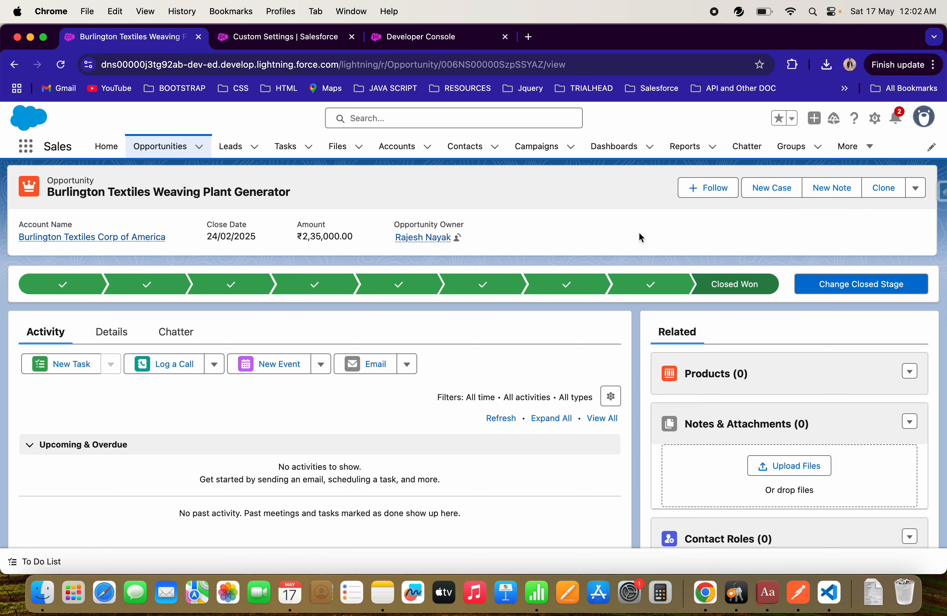
pyautogui.scroll(-1, 639, 232)
pyautogui.scroll(1, 639, 231)
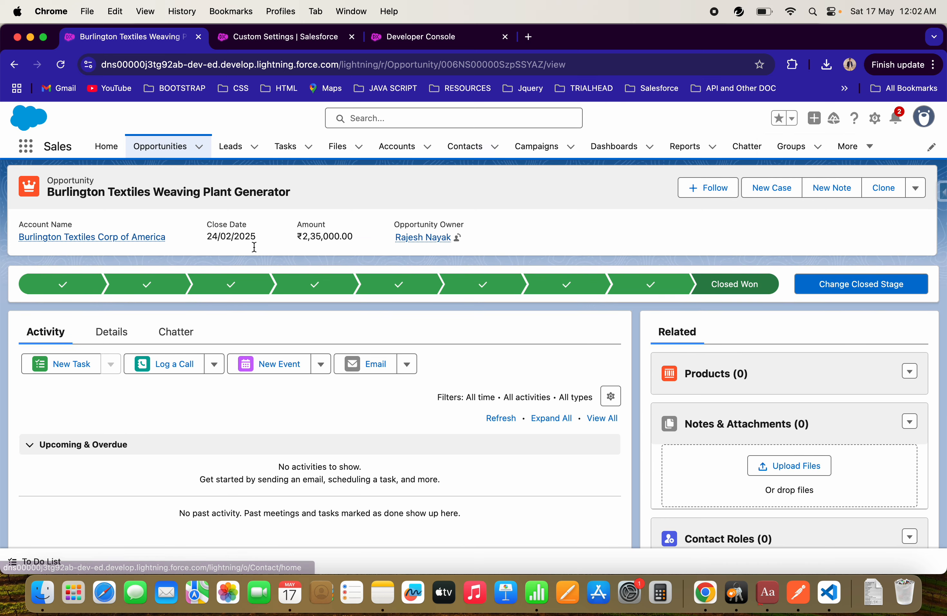
# - Open the Sales app's home page and look through the Seller Home cards, from Close Deals to Recent Records
pyautogui.click(106, 151)
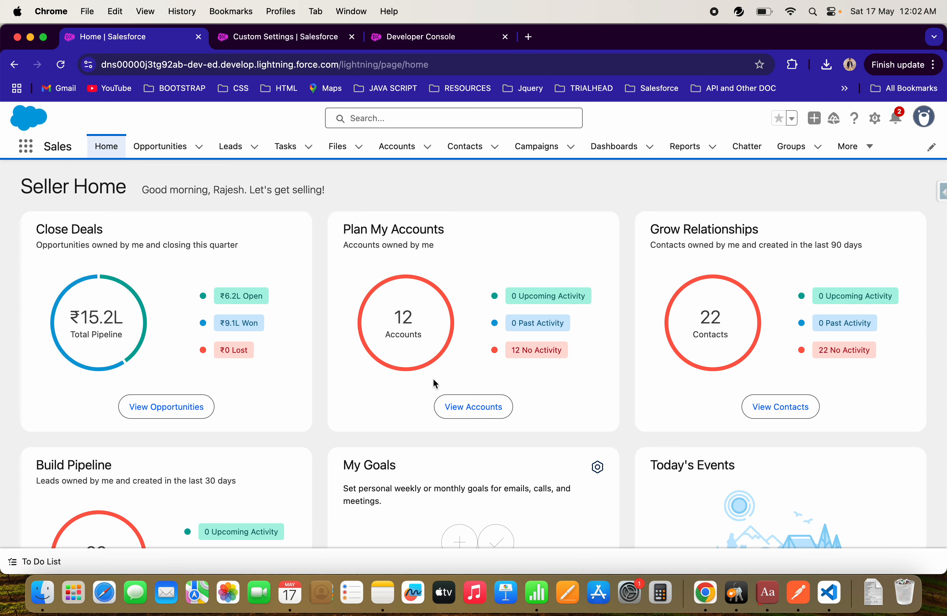
pyautogui.scroll(-3, 493, 431)
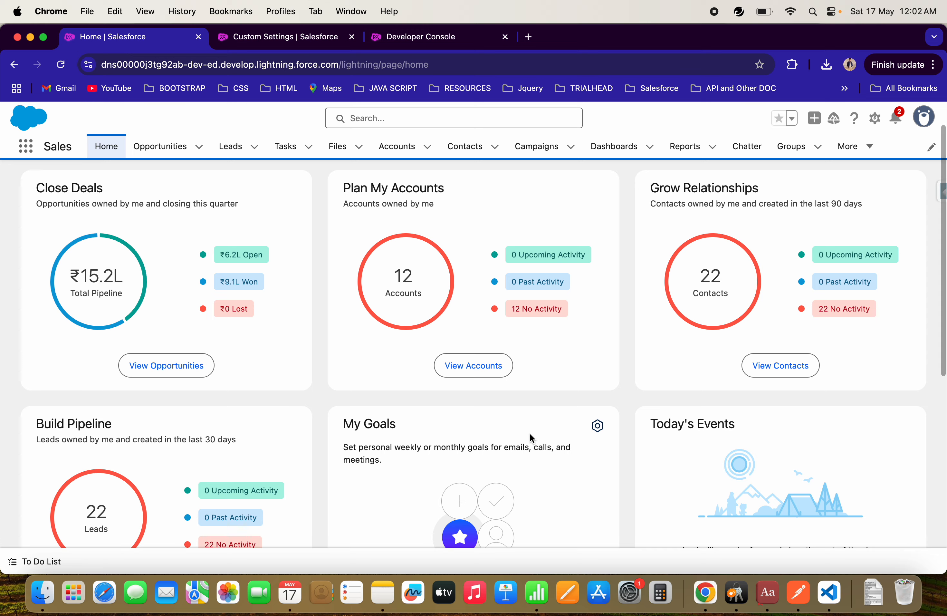
pyautogui.scroll(-4, 547, 474)
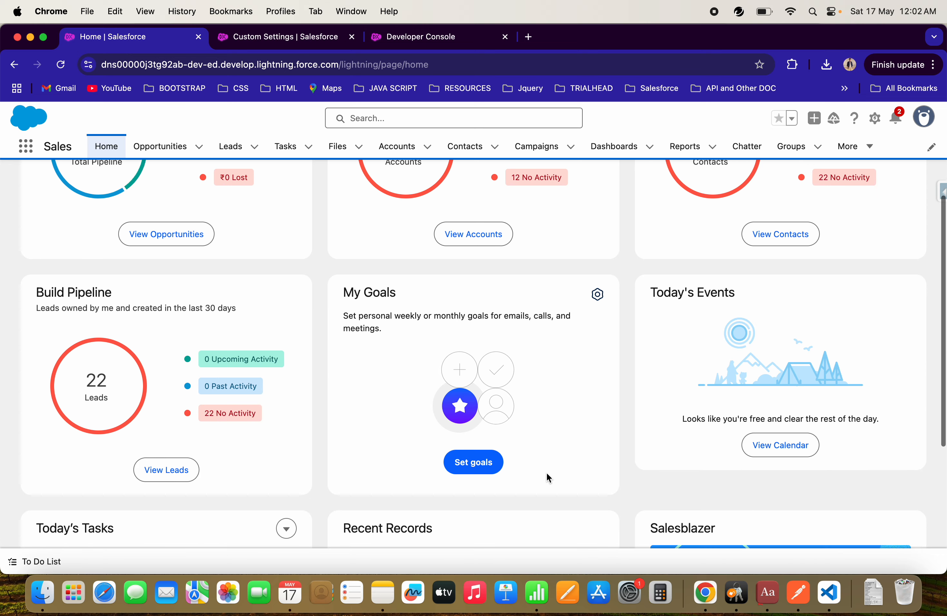
pyautogui.scroll(-1, 547, 477)
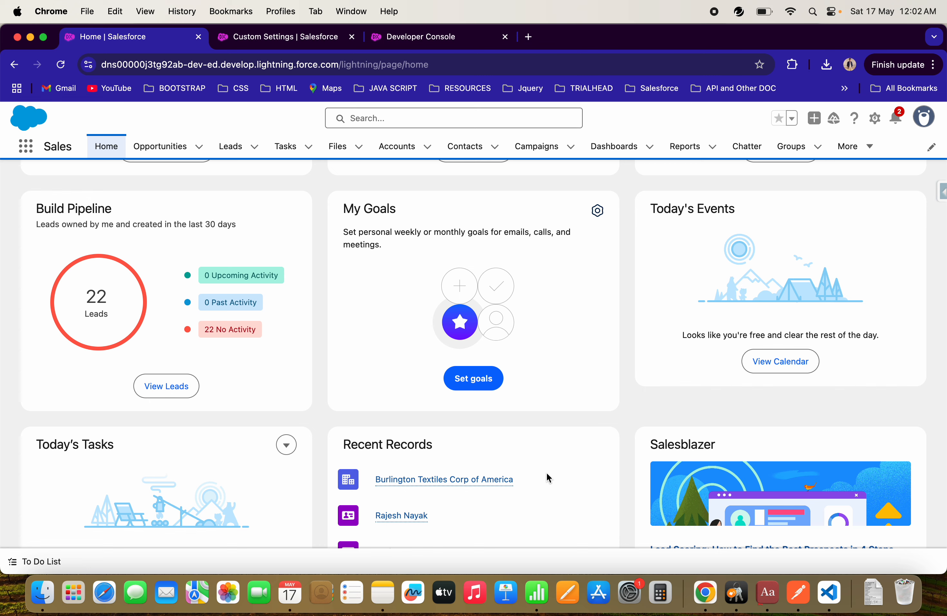
pyautogui.scroll(3, 549, 477)
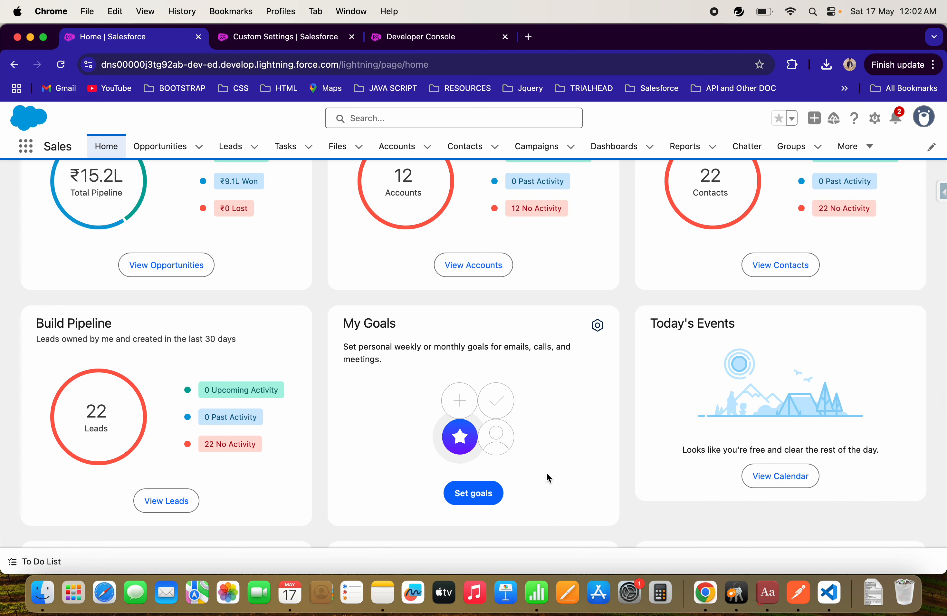
pyautogui.scroll(2, 547, 473)
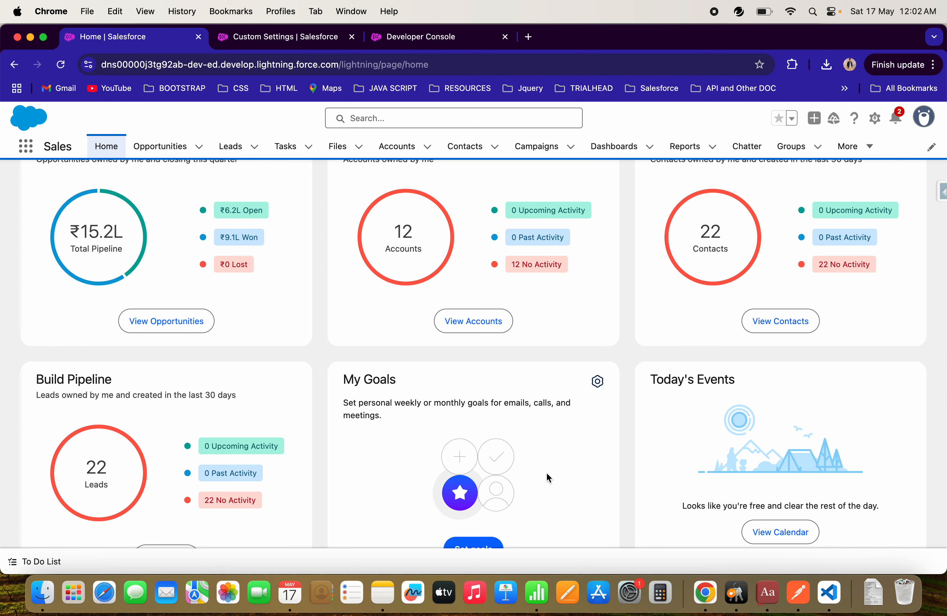
pyautogui.scroll(3, 548, 474)
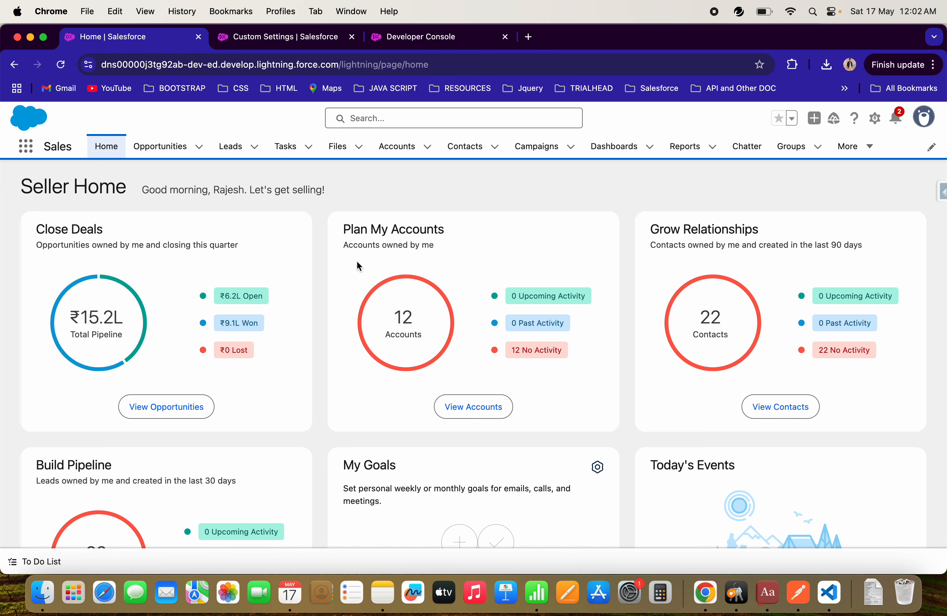
# - Return to the Custom Settings page in Setup and select the existing quick search text for replacement
pyautogui.click(255, 39)
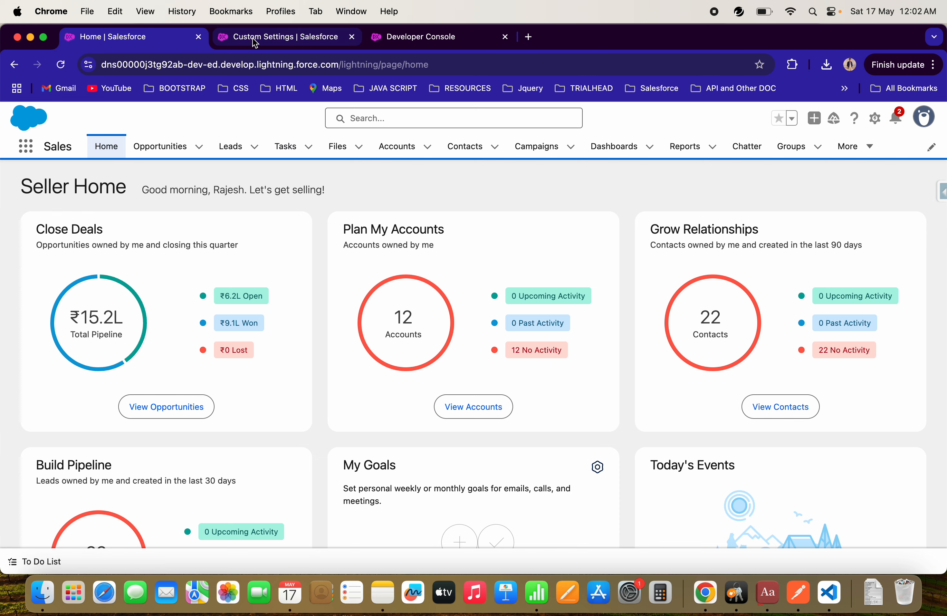
pyautogui.click(100, 177)
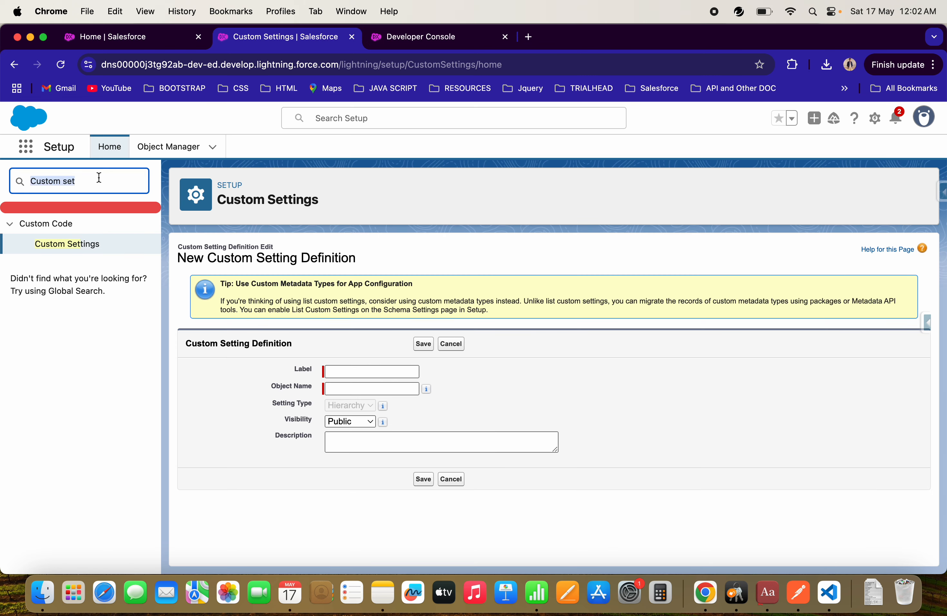
pyautogui.write('custom re')
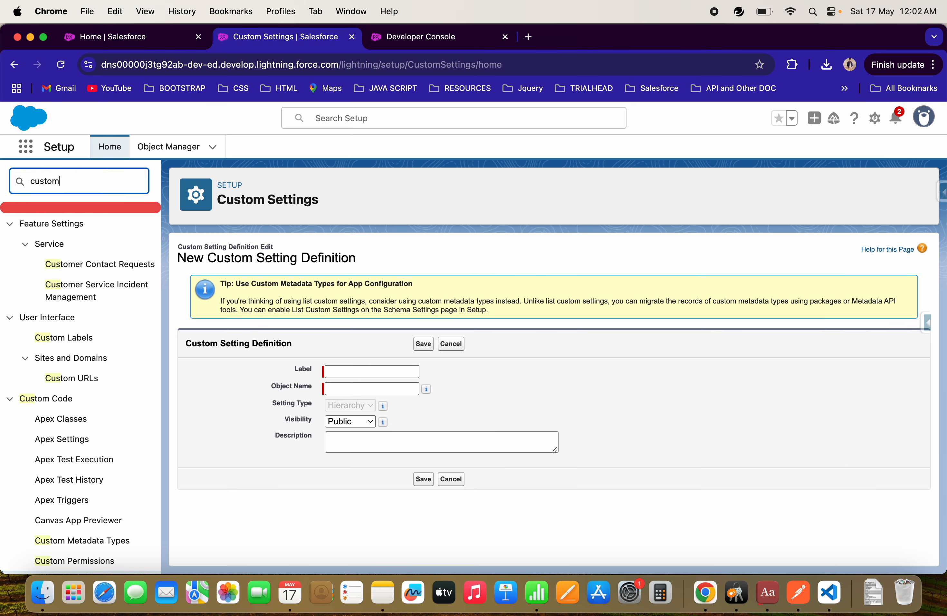
pyautogui.press('BackSpace')
pyautogui.press('BackSpace')
pyautogui.press('BackSpace')
pyautogui.press('BackSpace')
pyautogui.press('BackSpace')
pyautogui.press('BackSpace')
pyautogui.press('BackSpace')
pyautogui.press('BackSpace')
pyautogui.press('BackSpace')
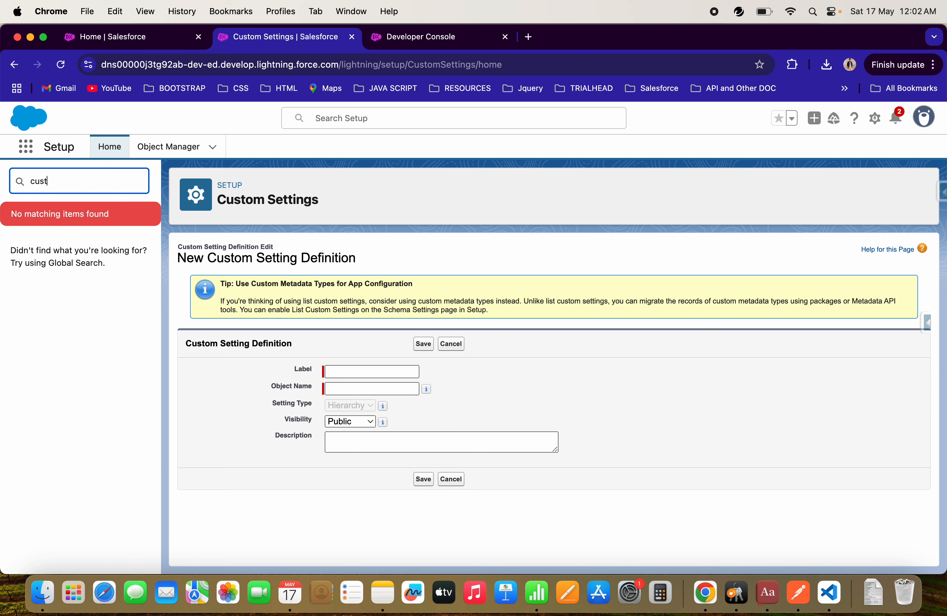
# - Find Report Types by searching Setup for "report ty", open its page and dismiss the Custom Report Types introduction
pyautogui.write('repo')
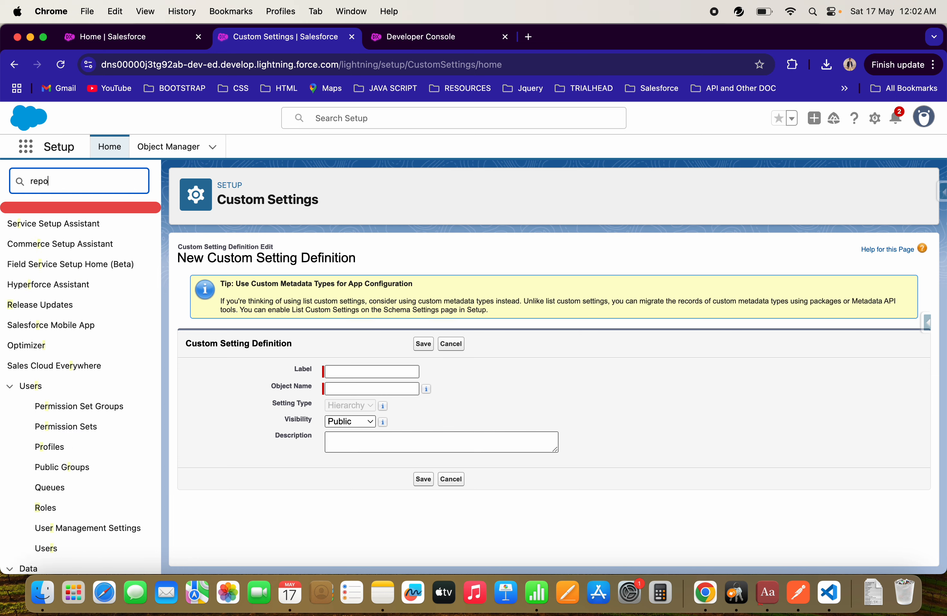
pyautogui.write('rt ty')
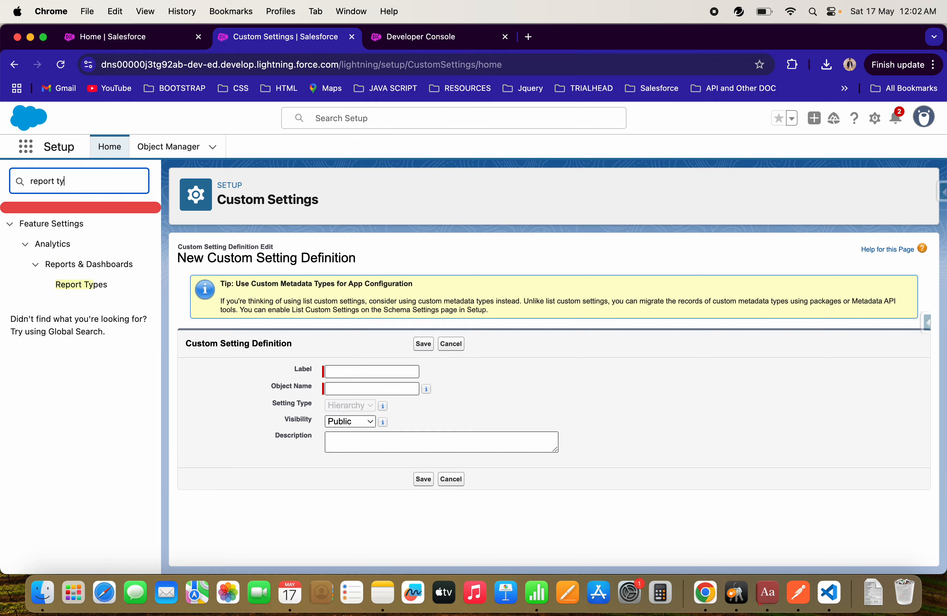
pyautogui.click(81, 286)
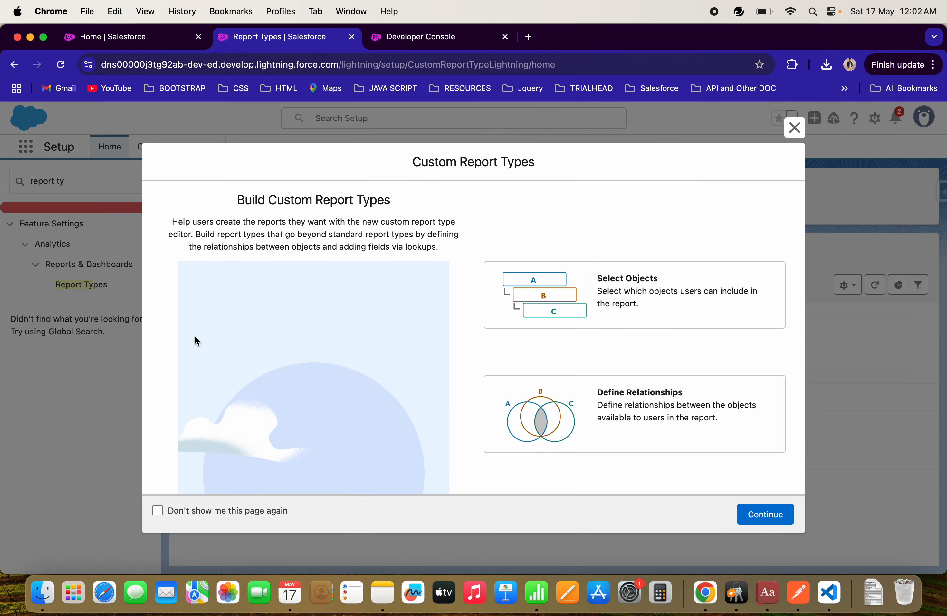
pyautogui.click(795, 129)
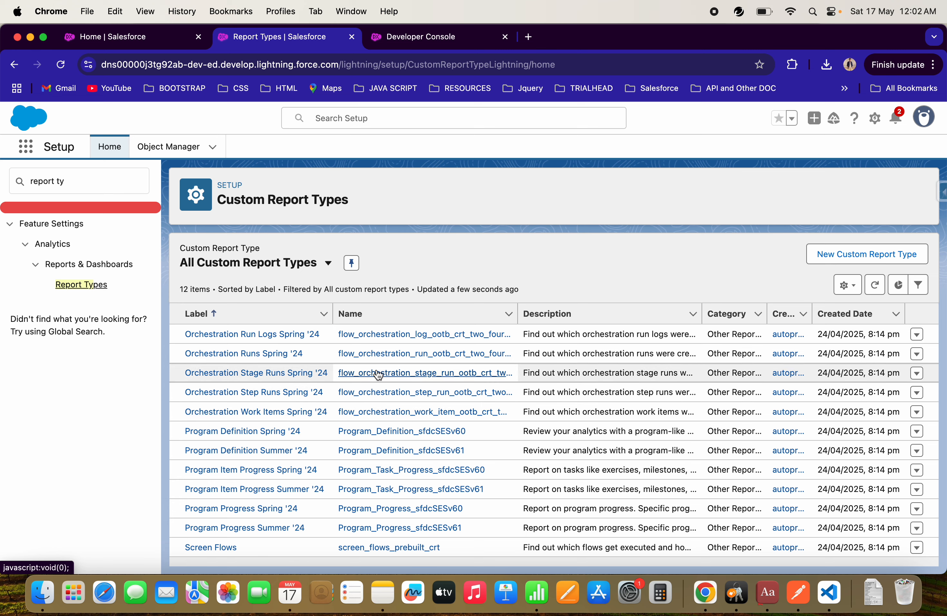
# - Switch back to the Sales app's home page and view the Seller Home cards
pyautogui.click(114, 40)
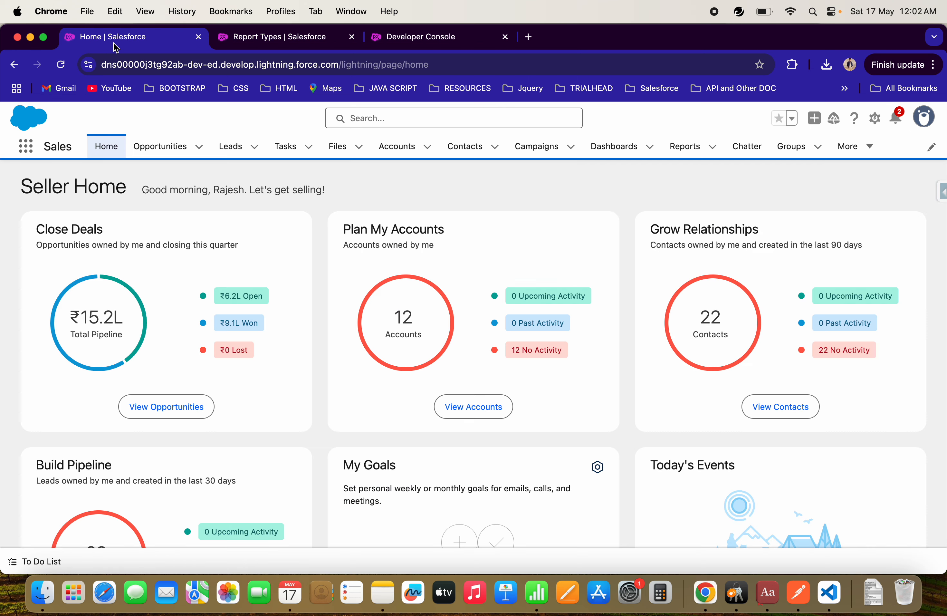
pyautogui.scroll(-1, 312, 329)
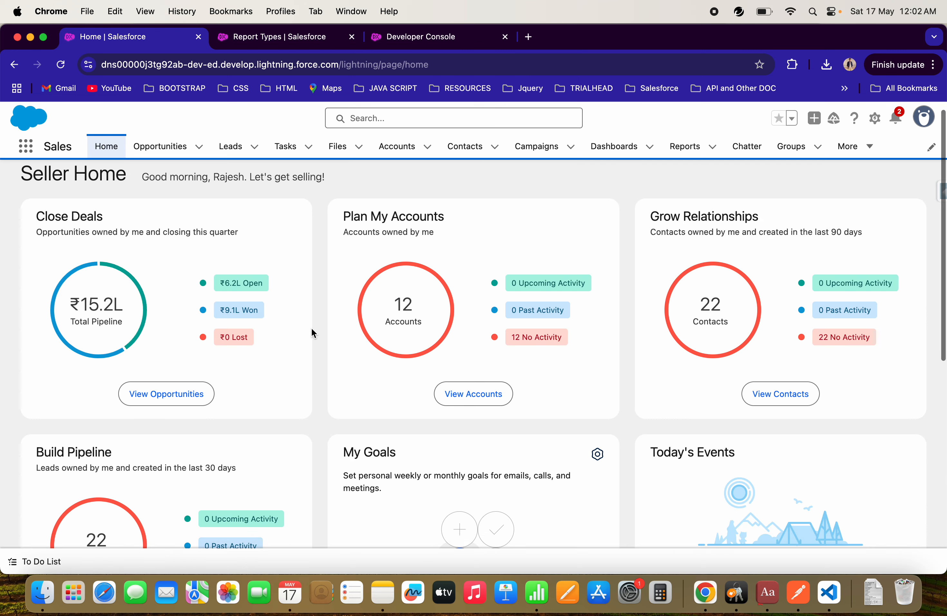
pyautogui.scroll(1, 312, 330)
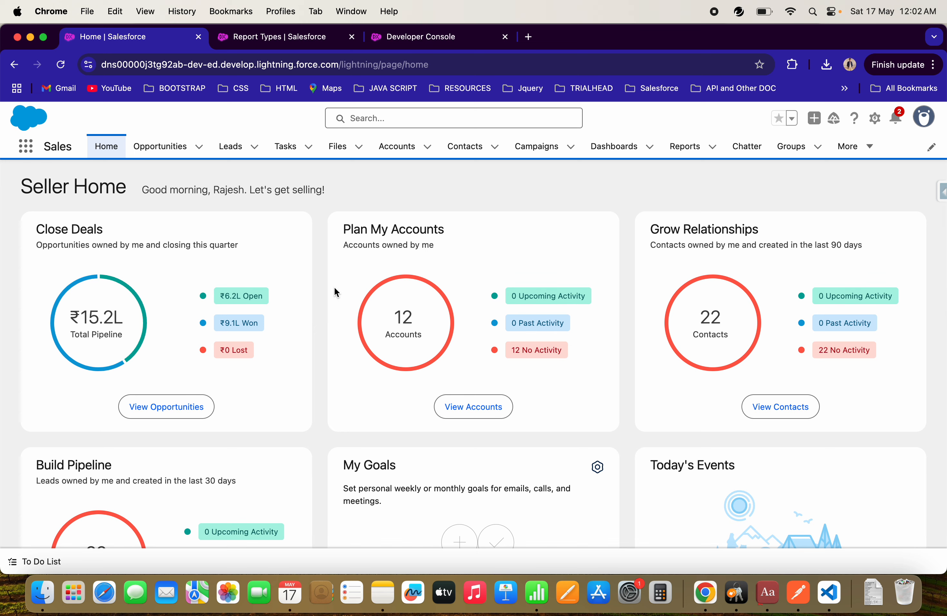